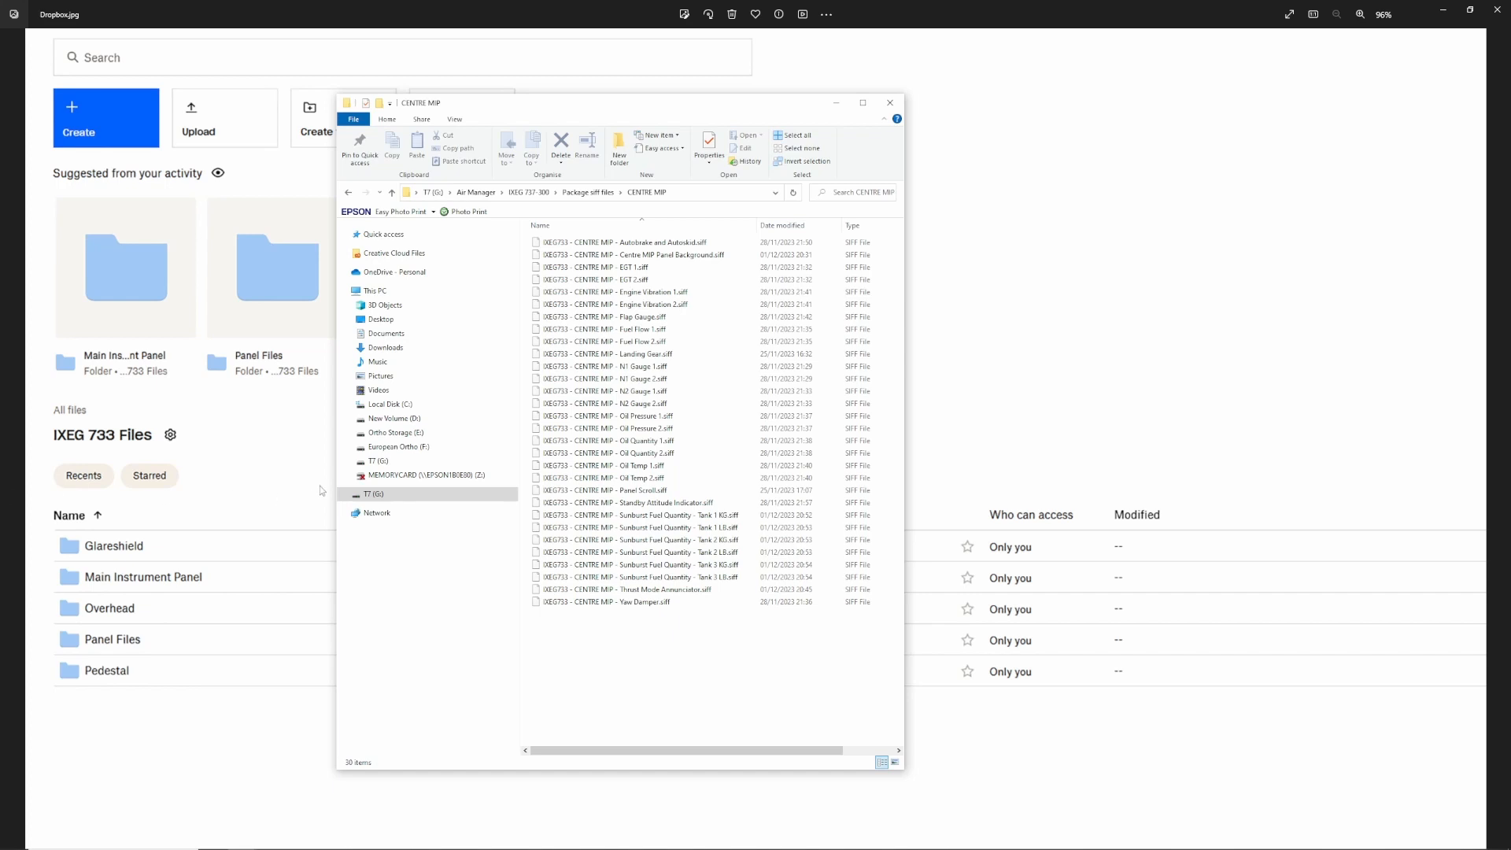
# Go back to the Package siff files folder and open another of its panel subfolders.
pyautogui.click(588, 196)
pyautogui.doubleClick(573, 256)
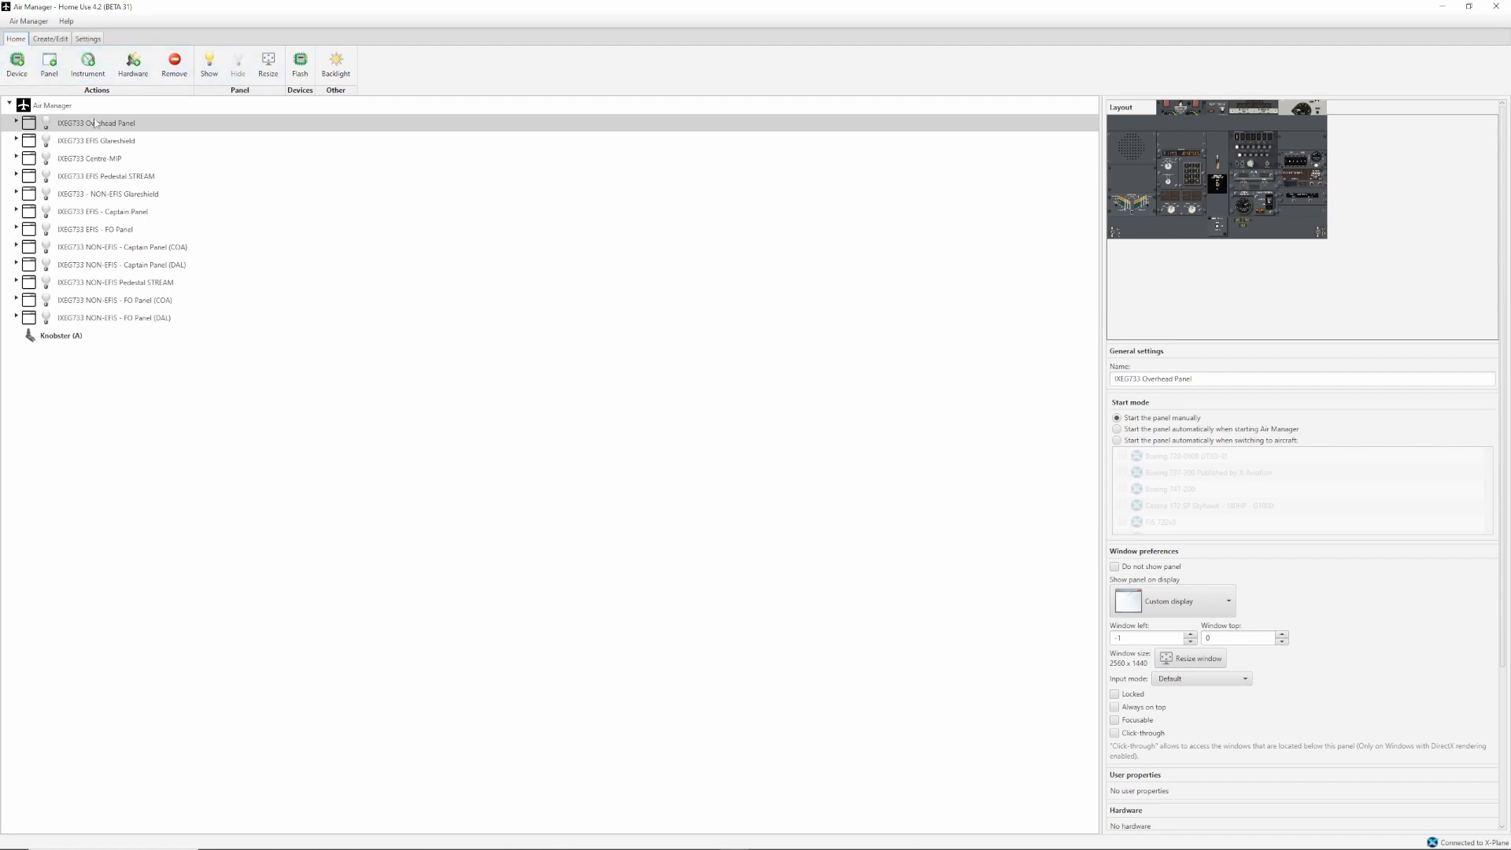
# Switch to Air Manager's Create/Edit view and collapse the Instruments and Panels groups.
pyautogui.click(65, 41)
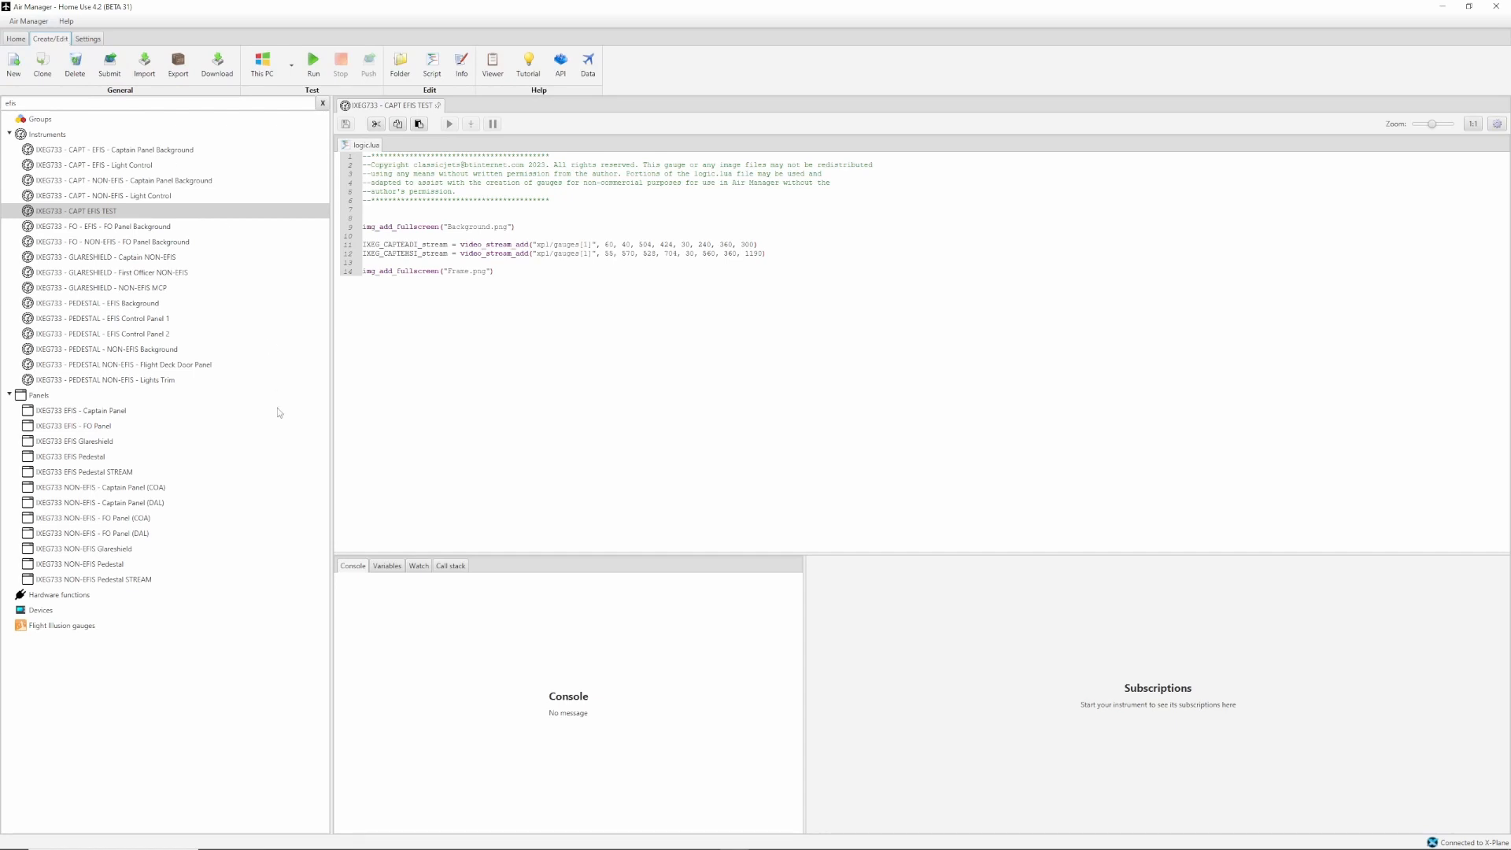
pyautogui.click(13, 135)
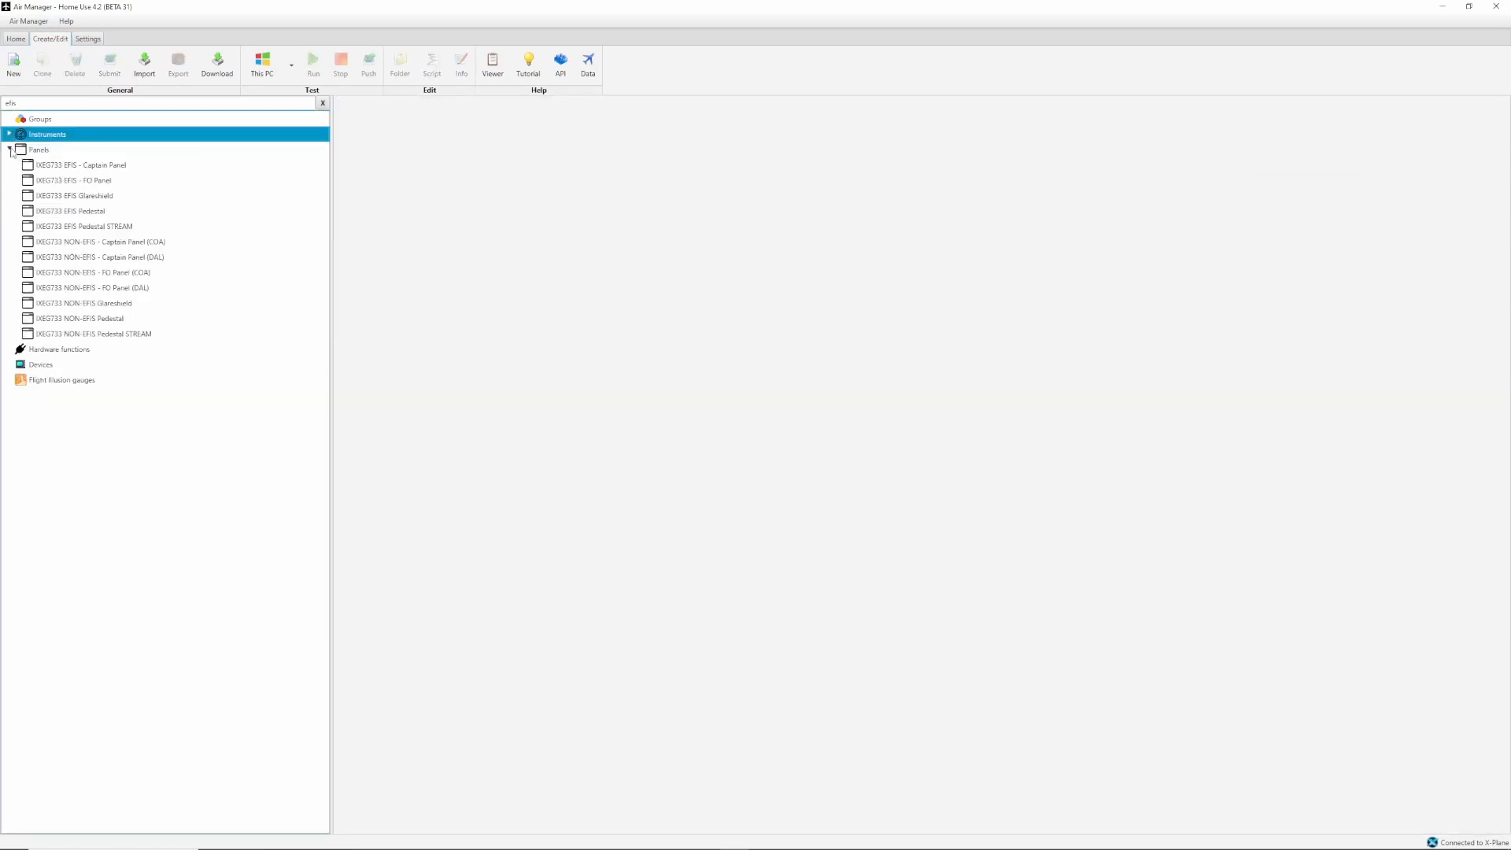
pyautogui.click(10, 150)
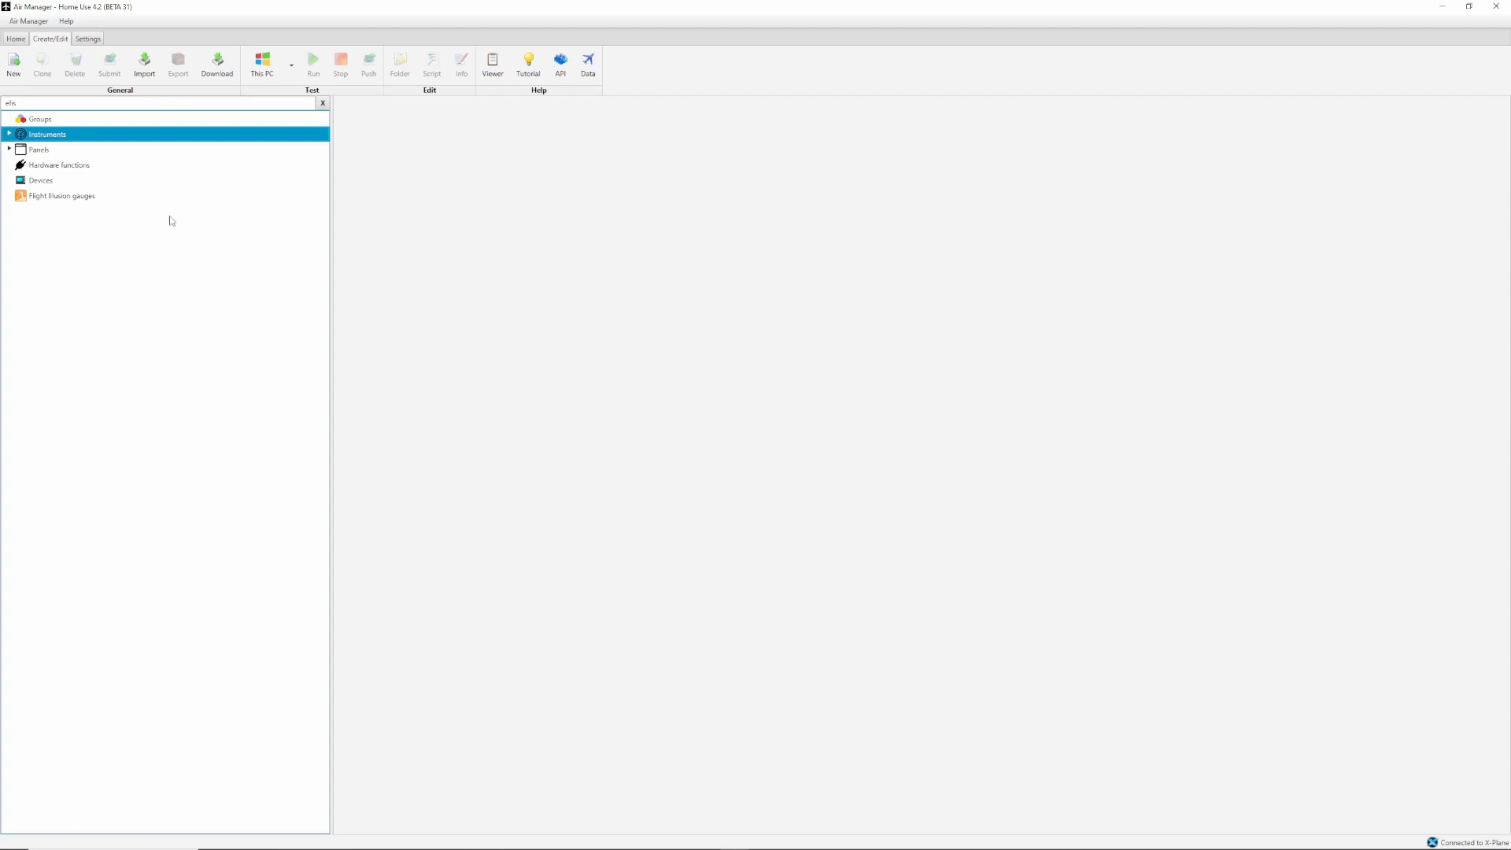
# Import the IXEG733 - GLARESHIELD - Background siff file from the GLARESHIELD folder, replacing the local copy.
pyautogui.click(149, 74)
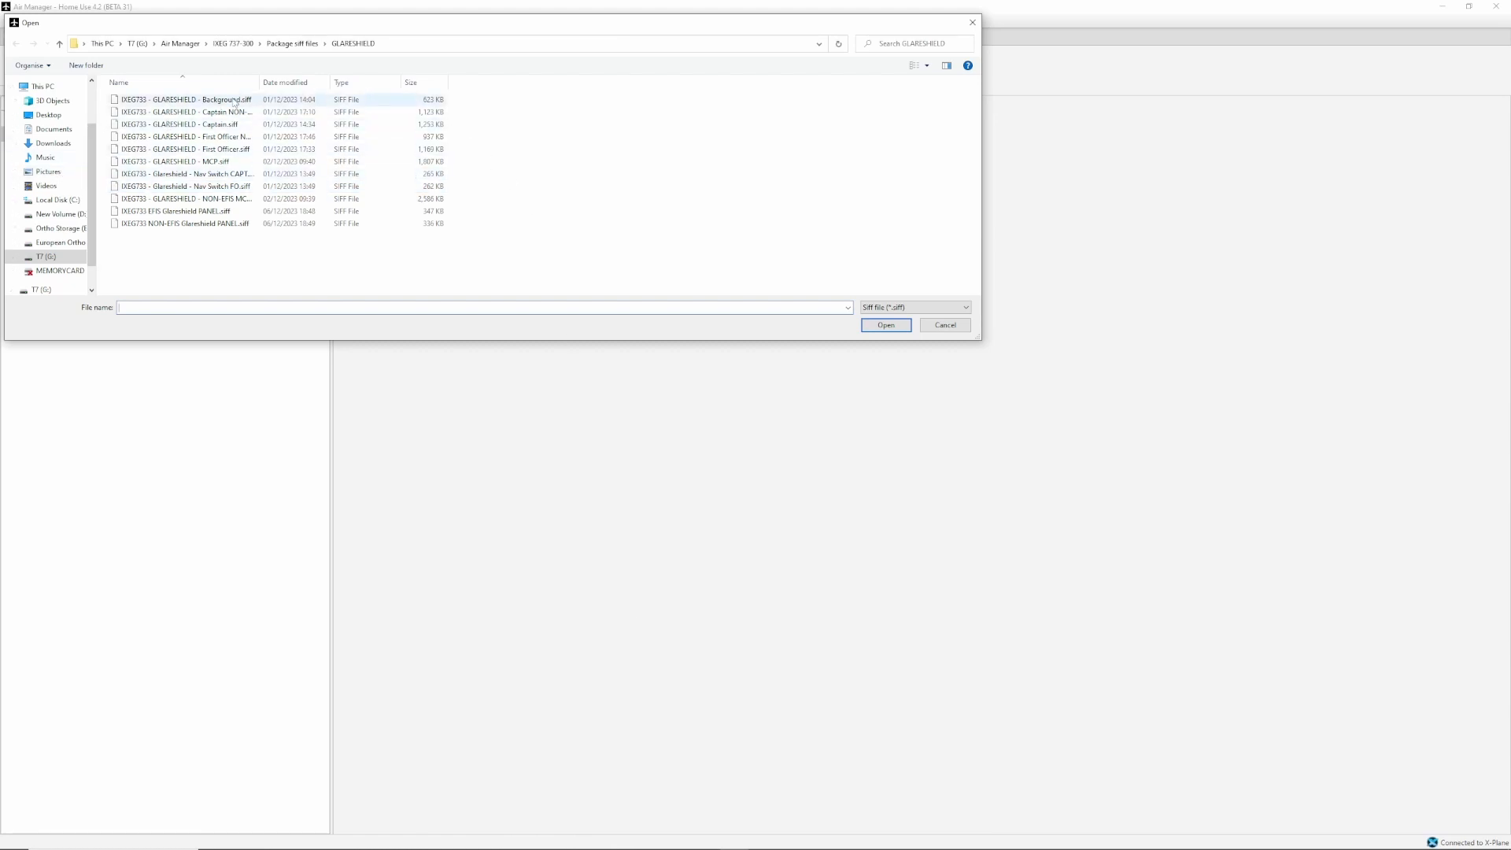
pyautogui.click(236, 100)
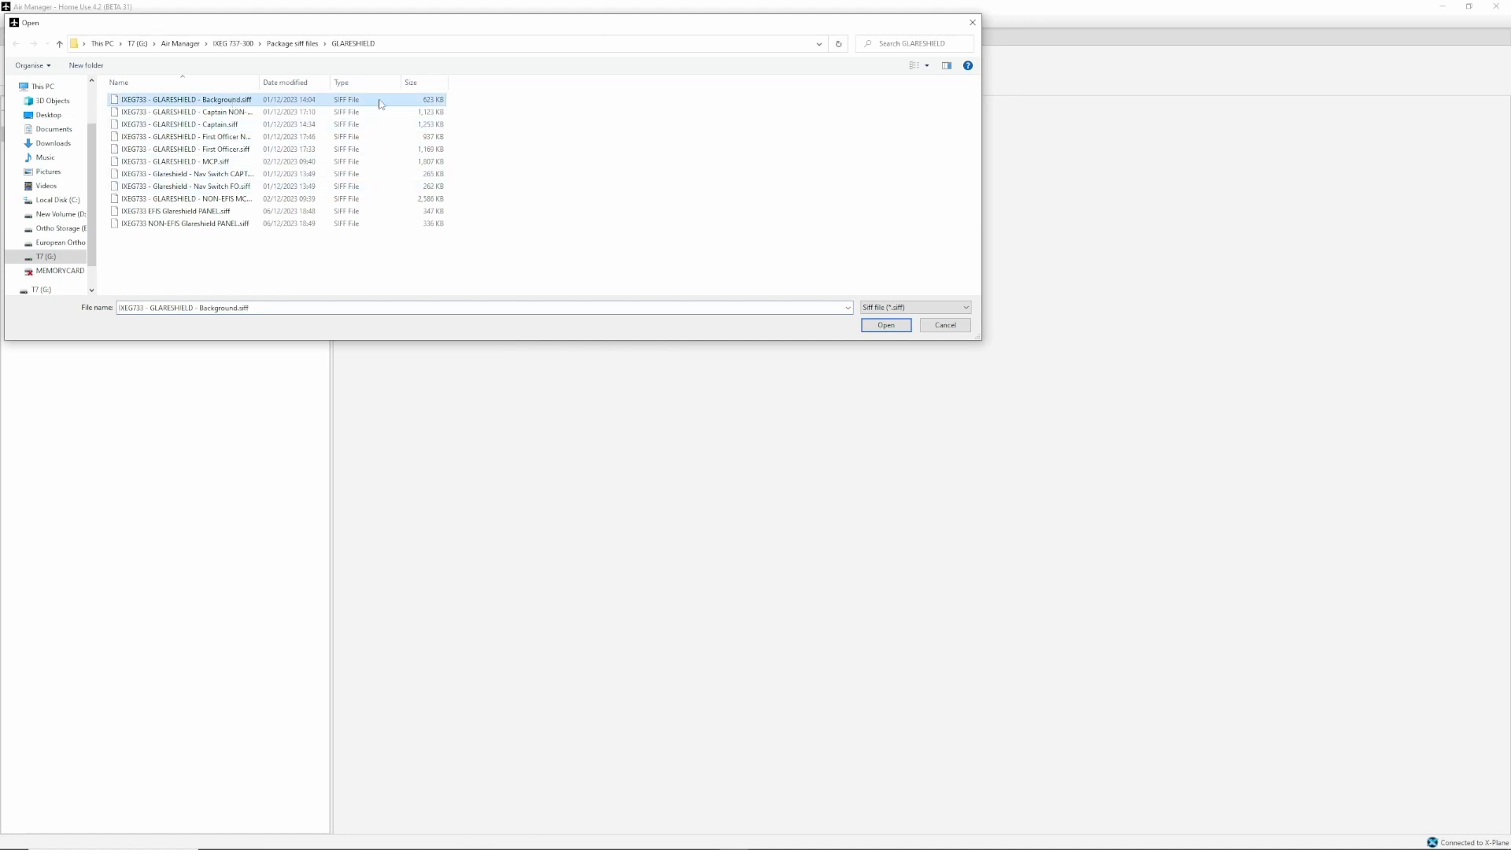
pyautogui.click(888, 326)
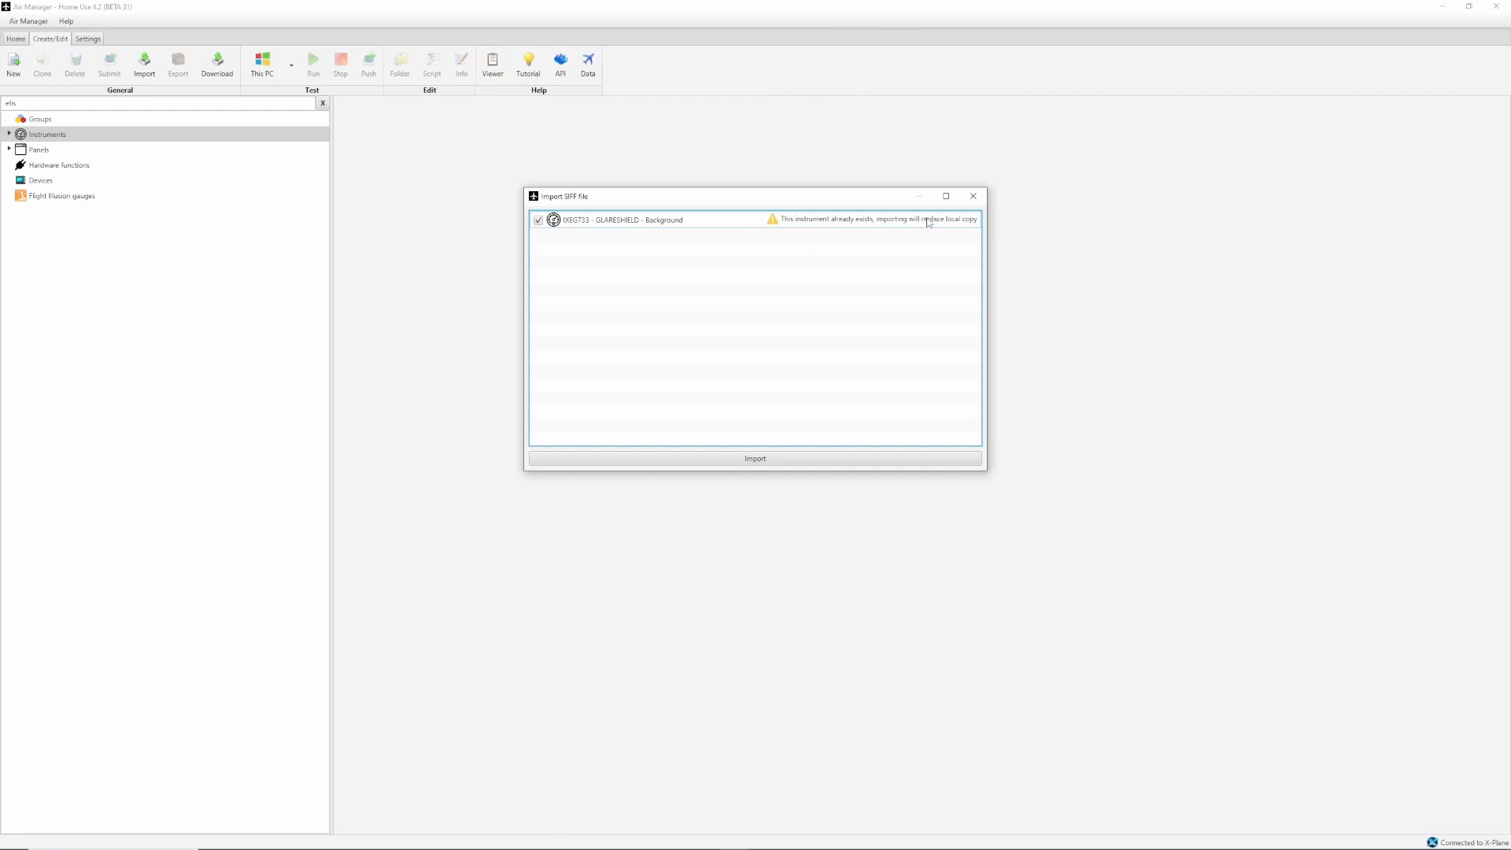
pyautogui.click(754, 461)
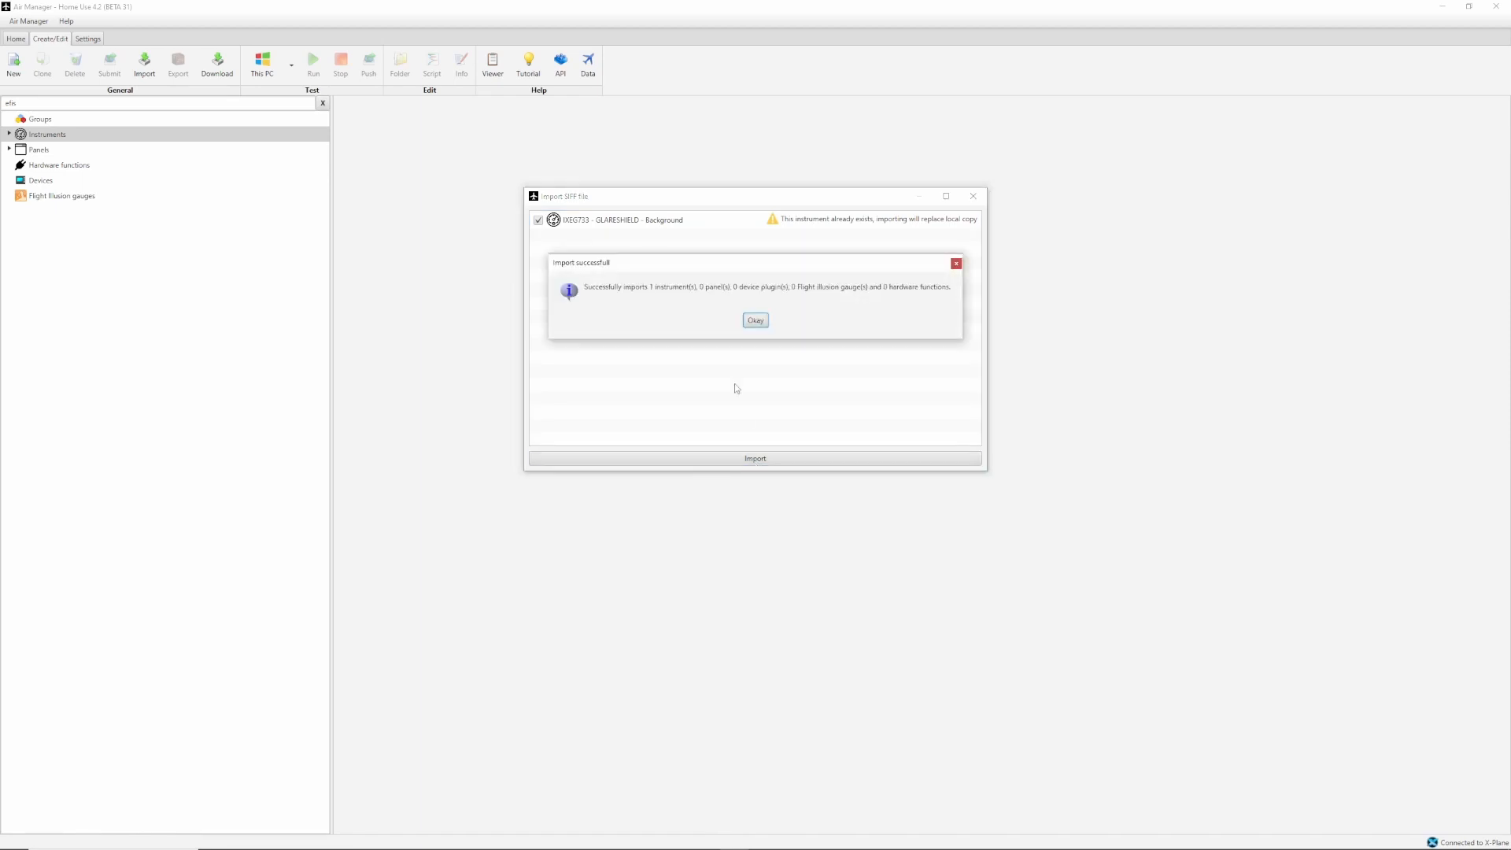
pyautogui.click(761, 322)
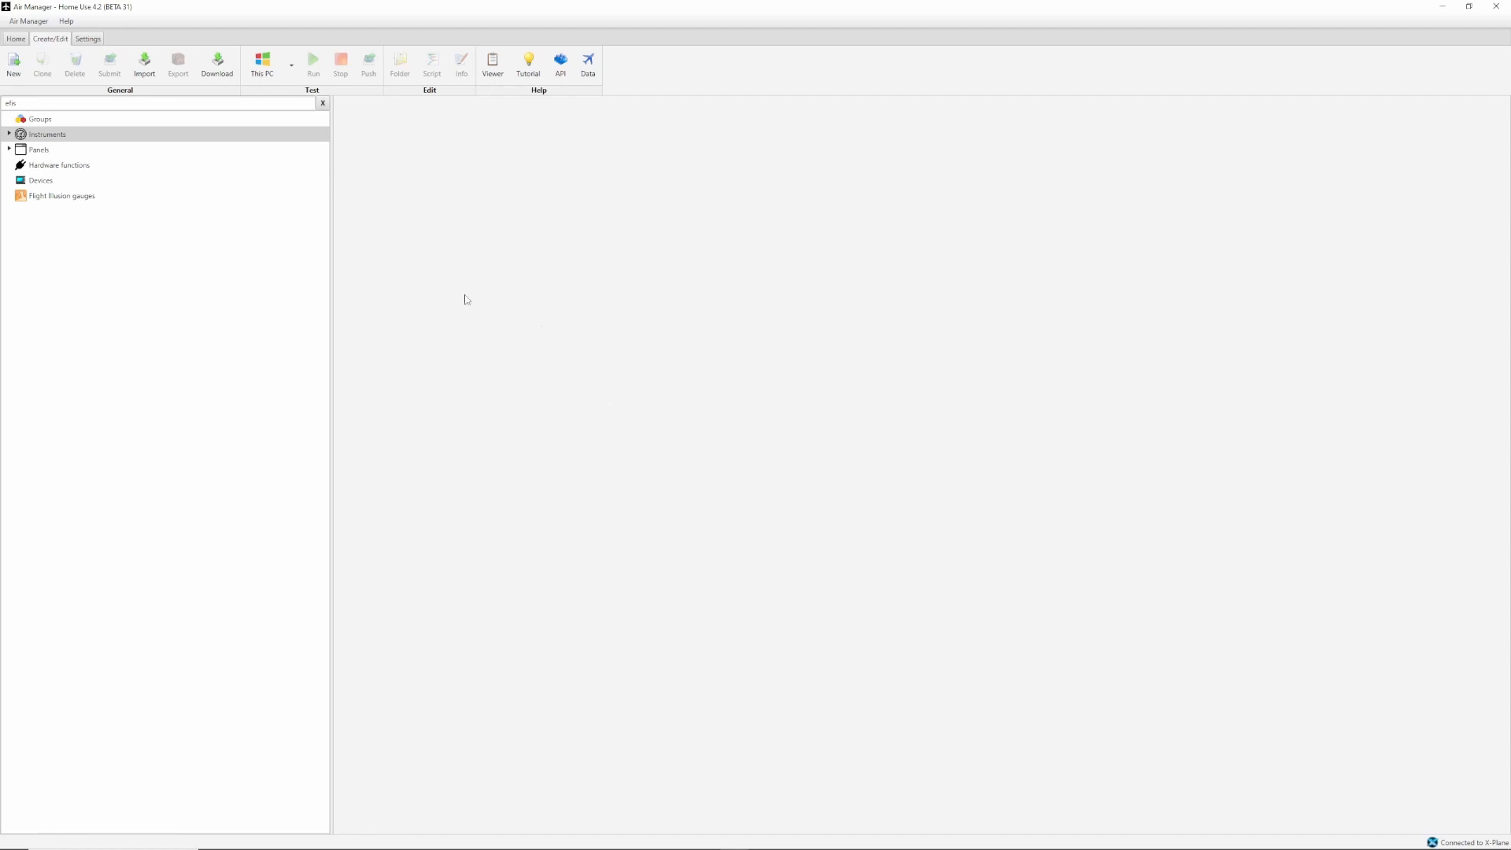
# Clear the library filter and look through the full list of IXEG733 instruments and panels.
pyautogui.doubleClick(10, 103)
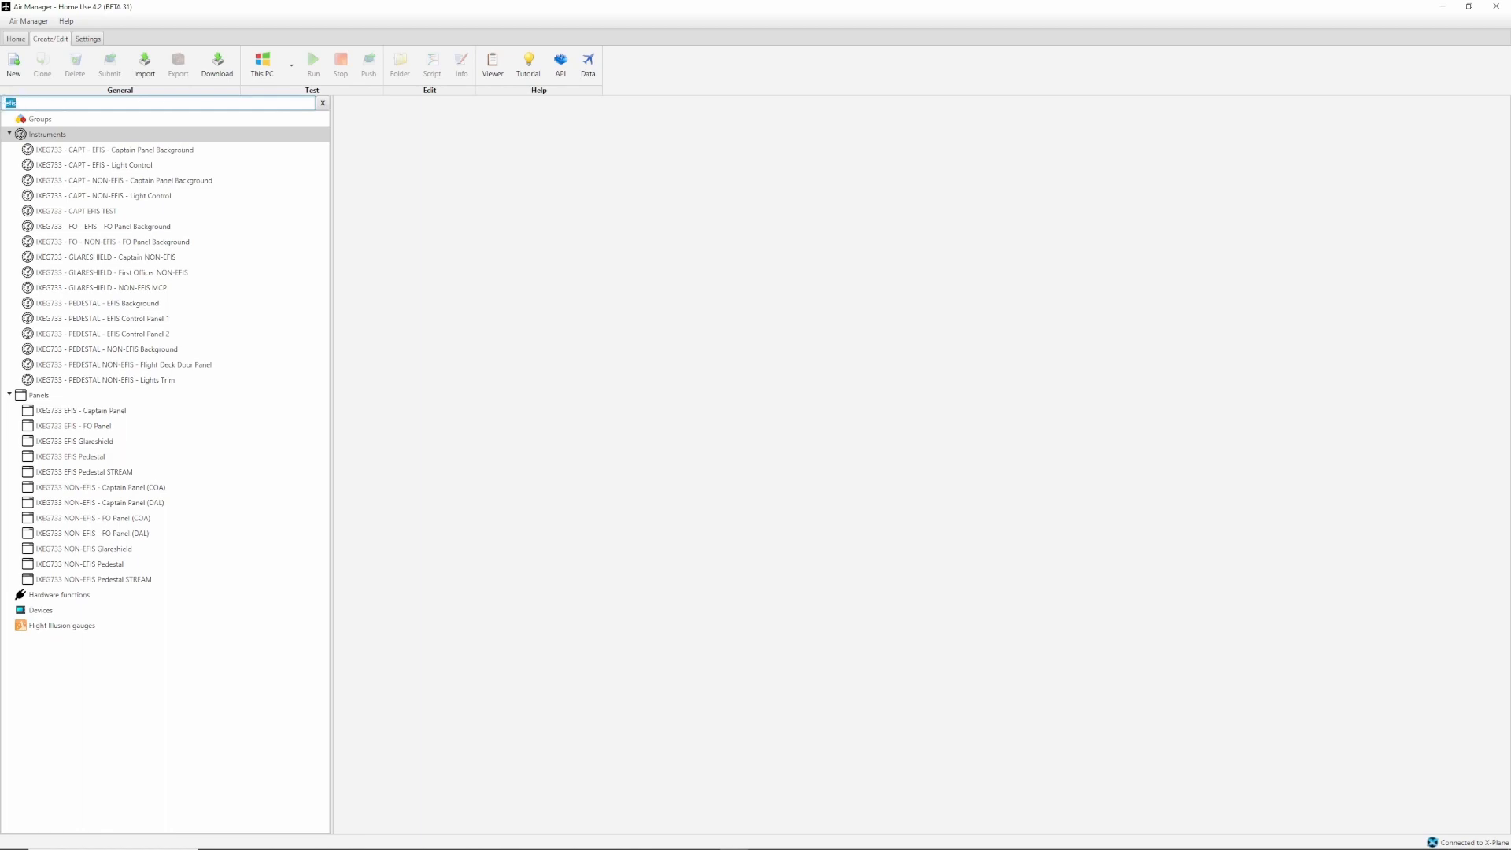
pyautogui.press('BackSpace')
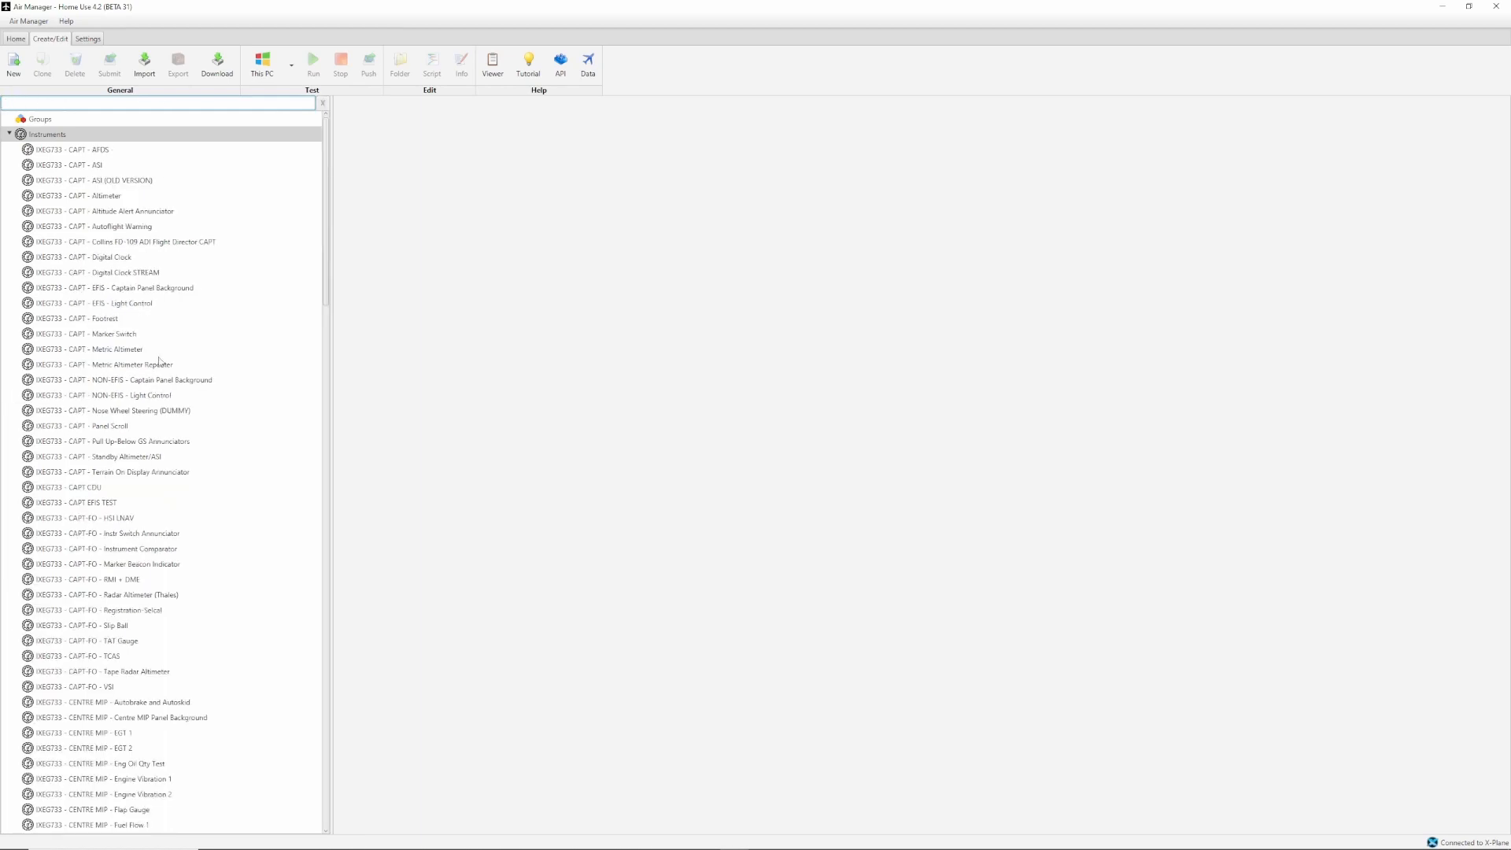
pyautogui.scroll(-20, 159, 362)
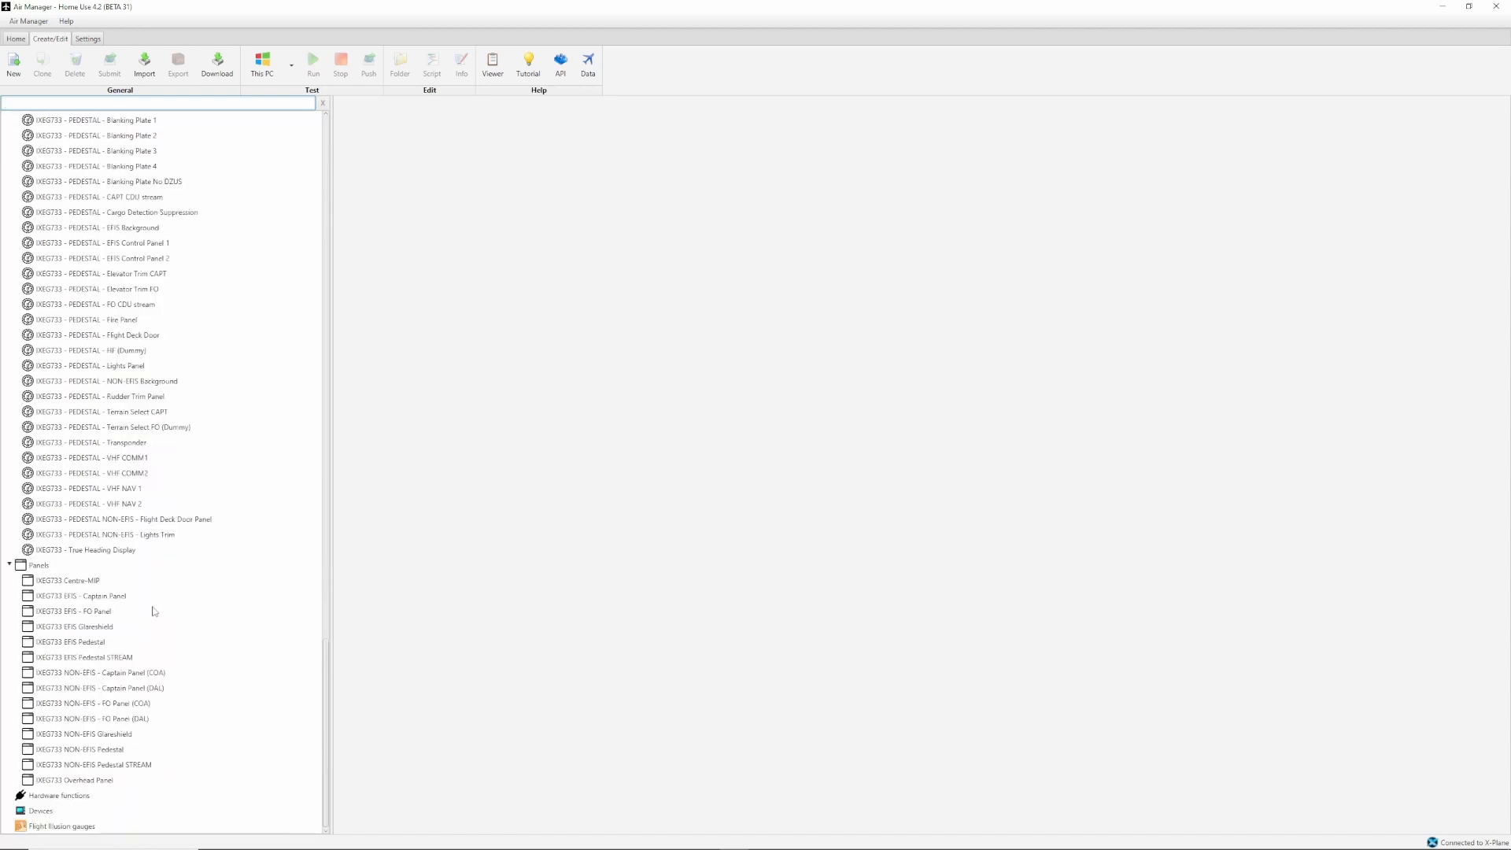
pyautogui.scroll(9, 154, 610)
pyautogui.scroll(20, 154, 610)
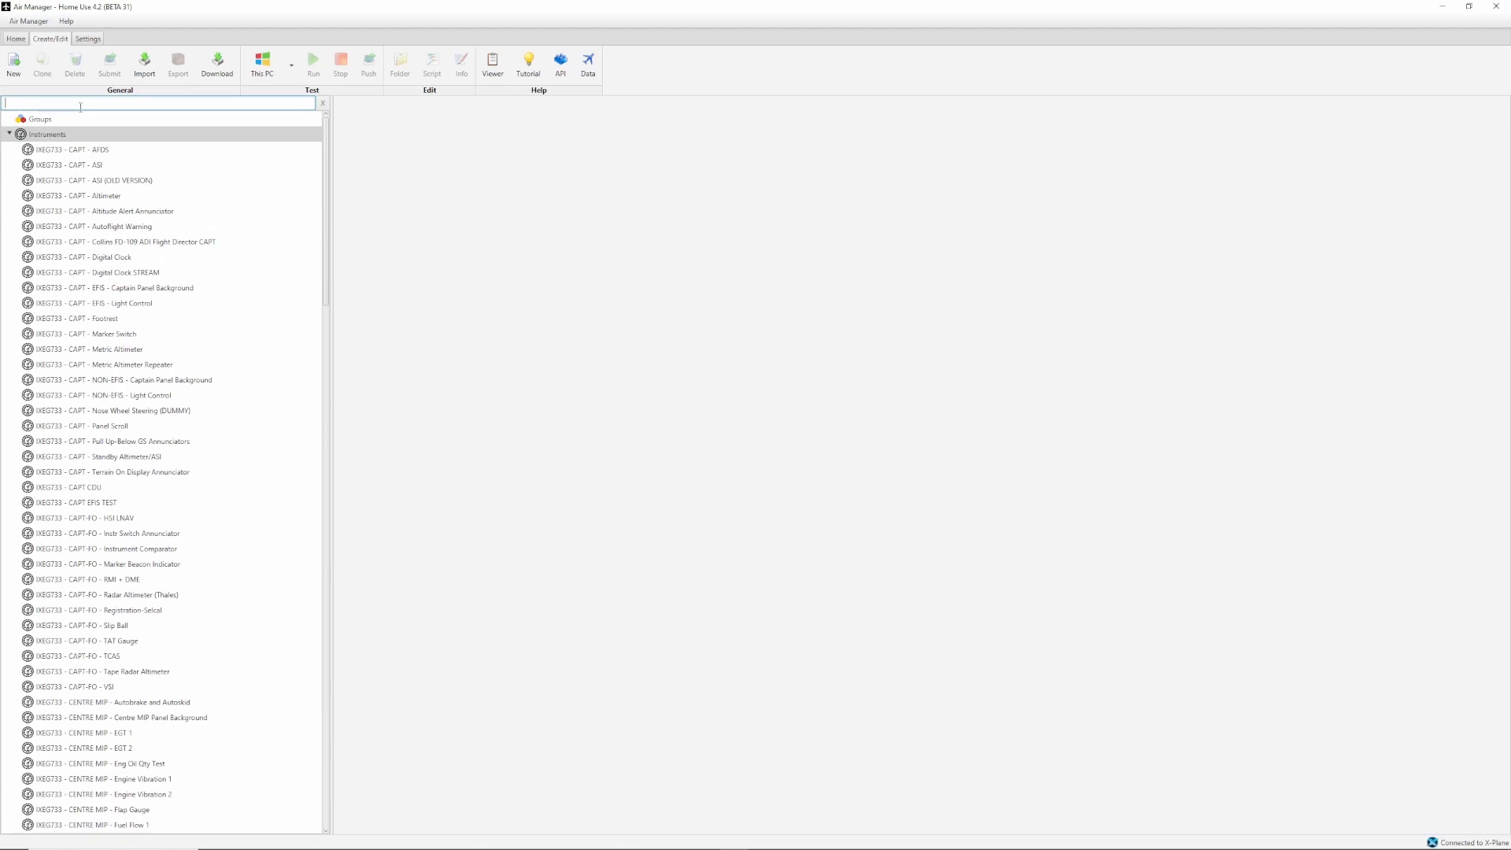
# Filter the library for "altime" and run the IXEG733 - CAPT - Altimeter instrument.
pyautogui.write('altime')
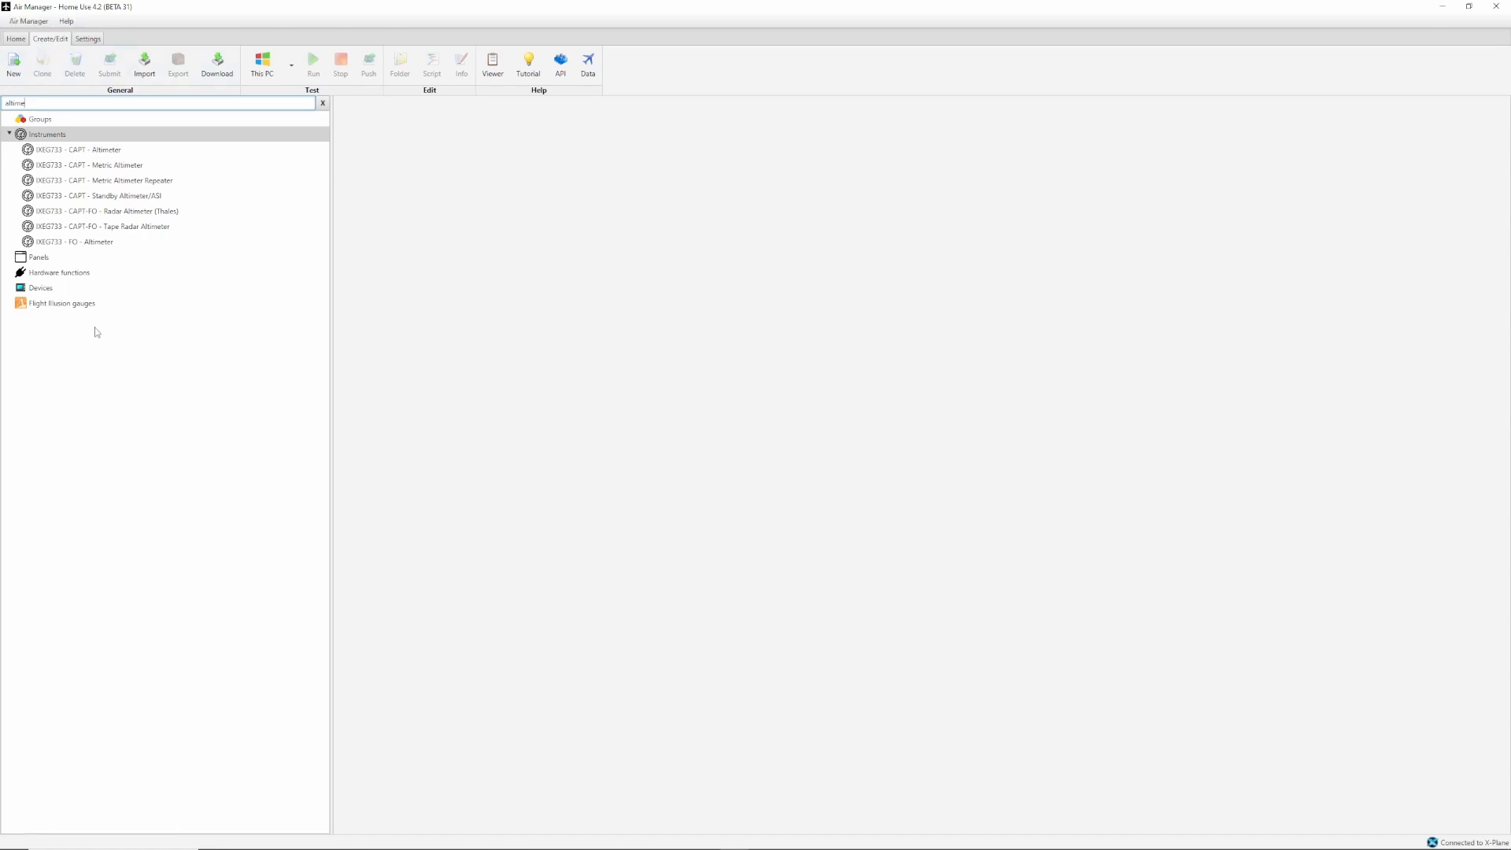
pyautogui.click(119, 155)
pyautogui.click(313, 66)
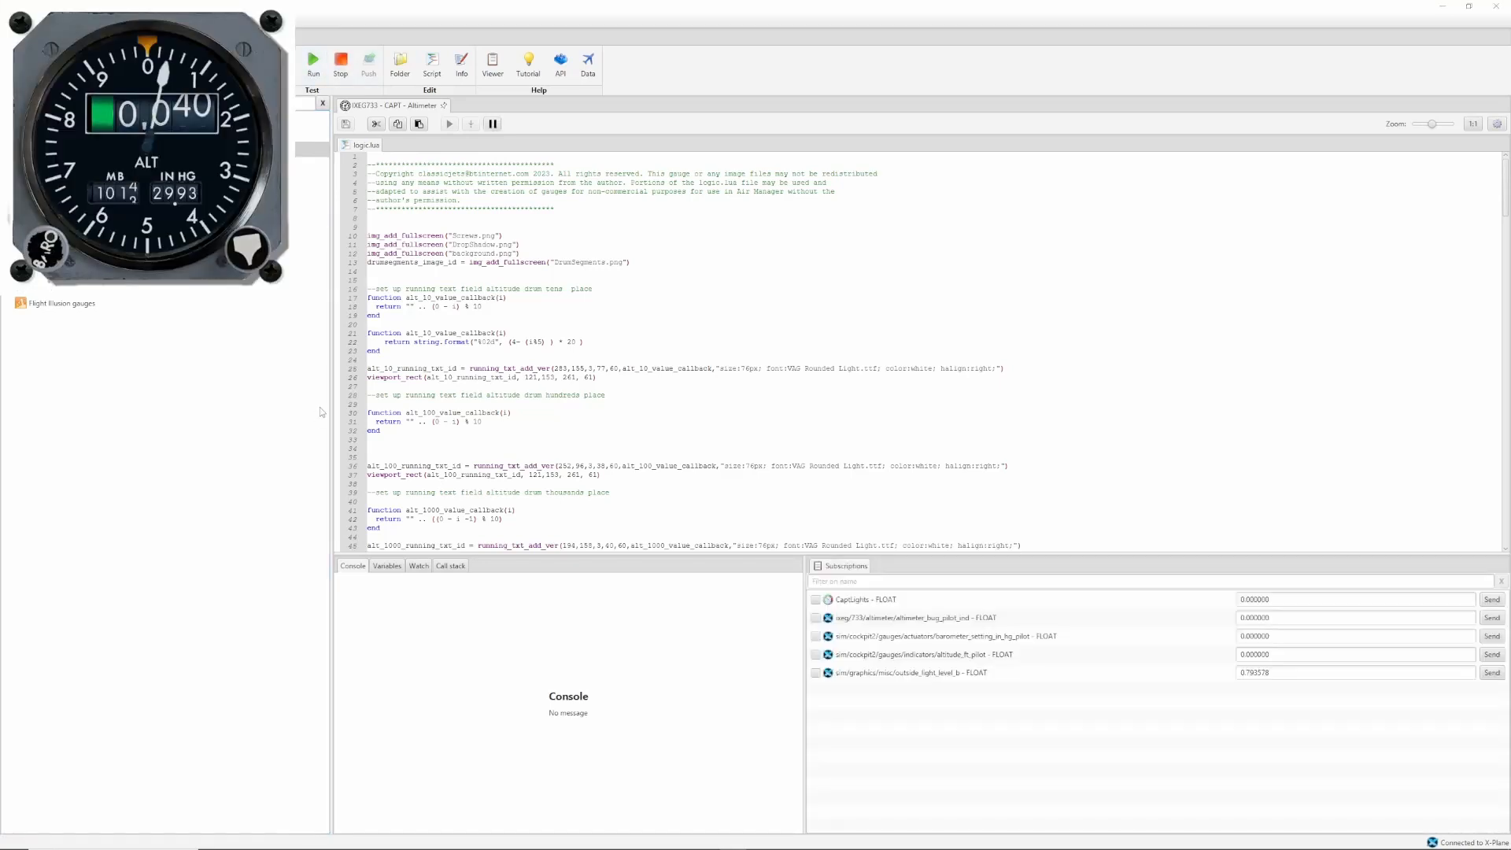
# Test the altimeter's baro knob, leaving the setting at 30.01 in Hg, and close the gauge.
pyautogui.click(58, 254)
pyautogui.click(57, 254)
pyautogui.click(57, 254)
pyautogui.click(58, 254)
pyautogui.click(57, 254)
pyautogui.click(57, 254)
pyautogui.click(58, 254)
pyautogui.click(57, 254)
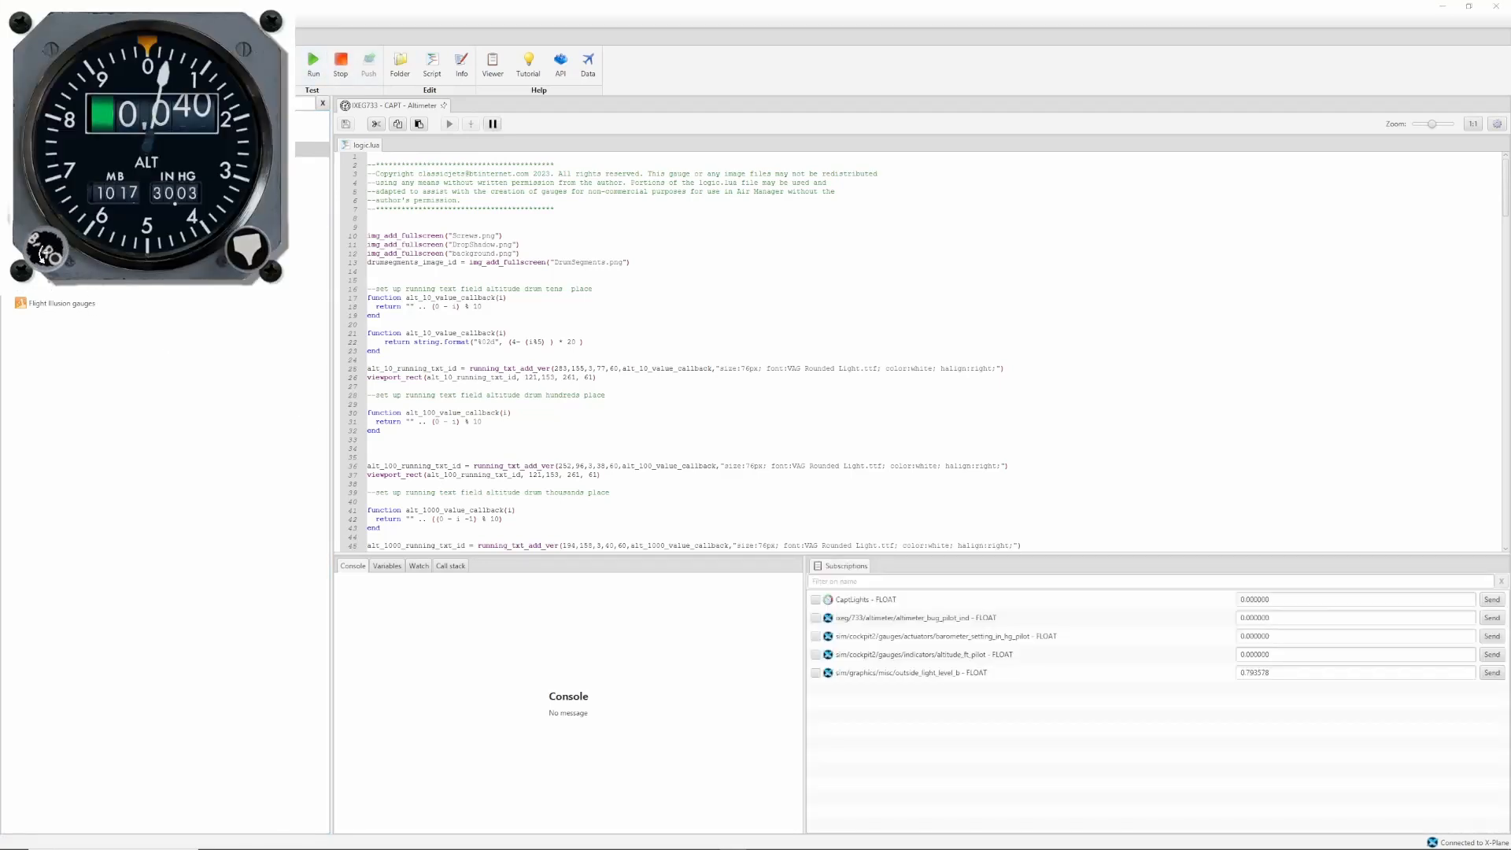
pyautogui.click(41, 254)
pyautogui.click(42, 253)
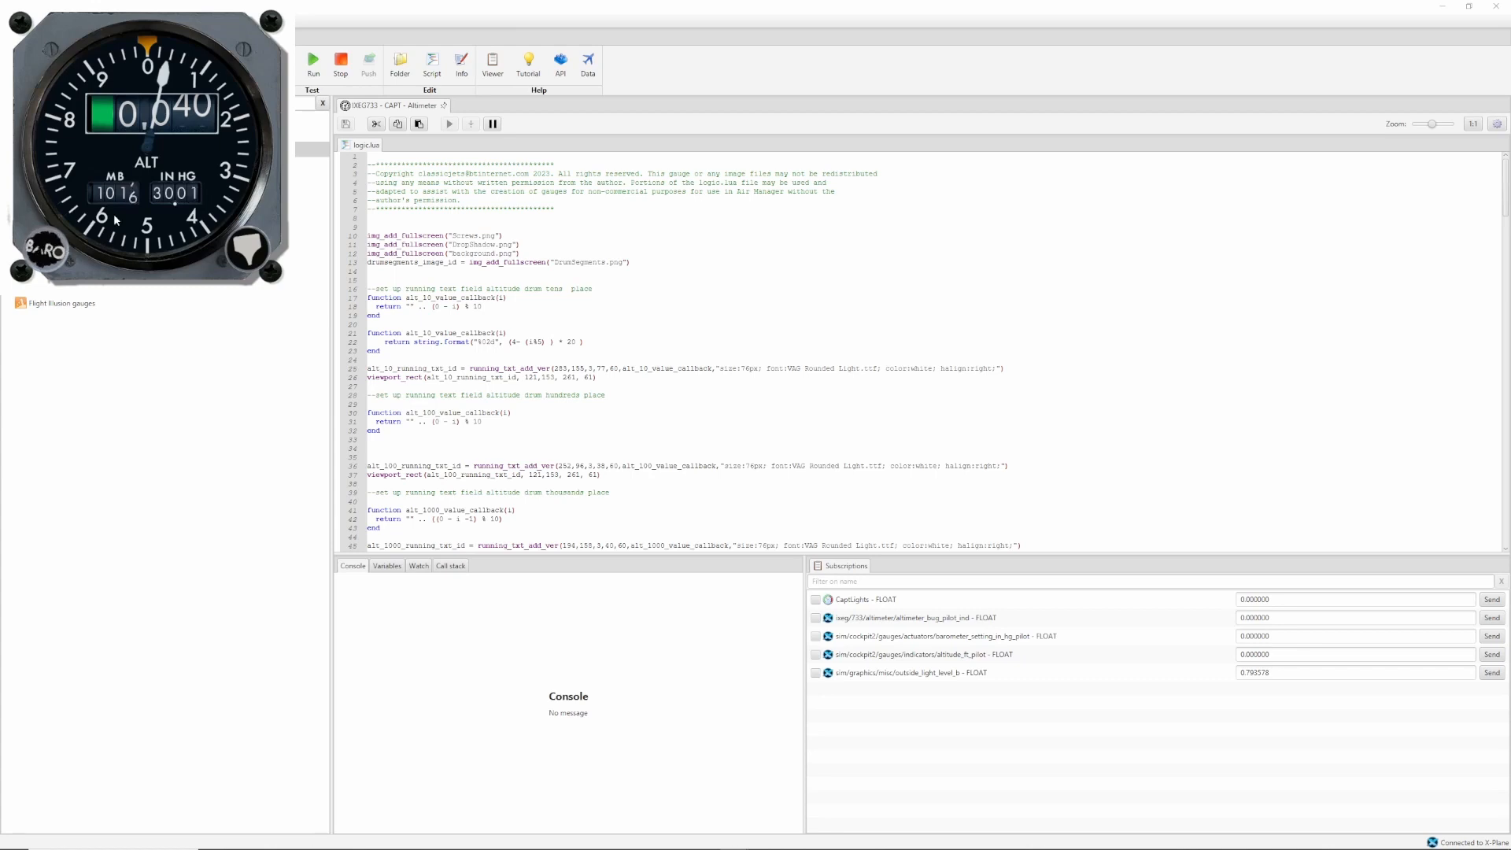
pyautogui.rightClick(255, 71)
pyautogui.click(278, 98)
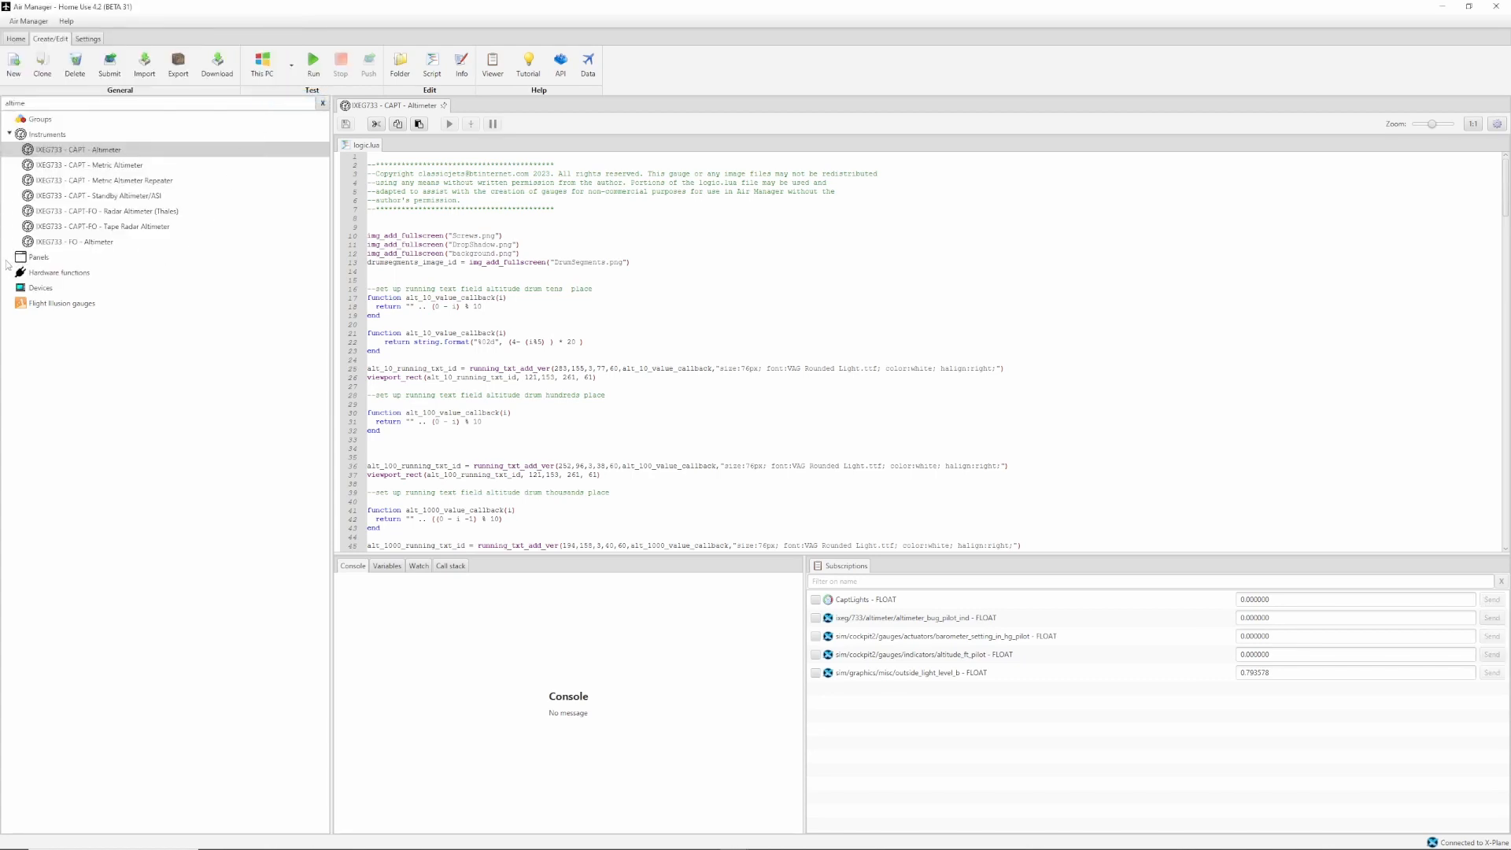
# Clear the library filter and collapse the Instruments group so only the panels are listed.
pyautogui.doubleClick(6, 103)
pyautogui.press('BackSpace')
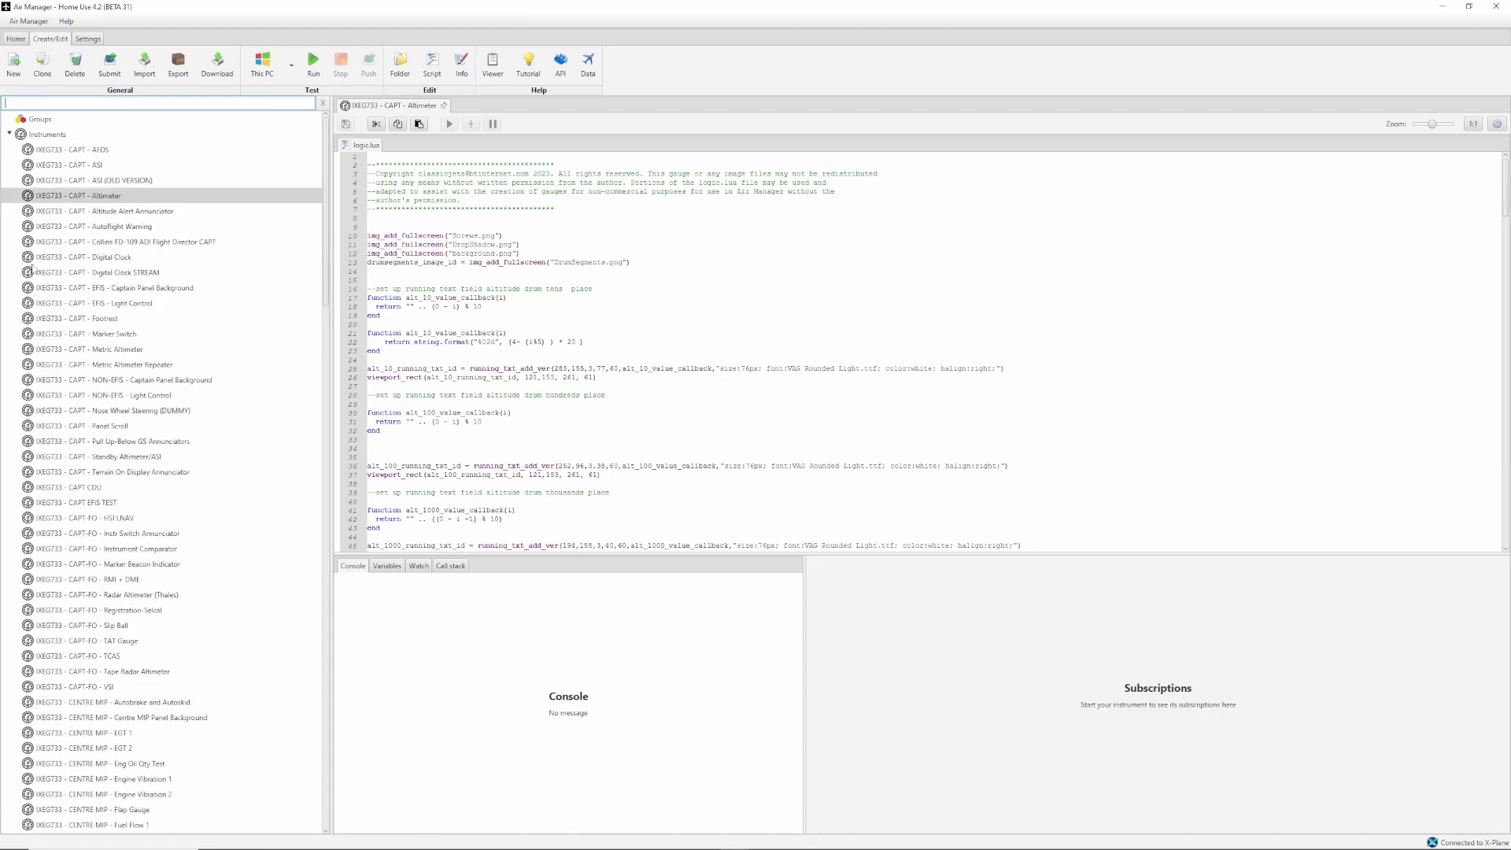
pyautogui.click(10, 133)
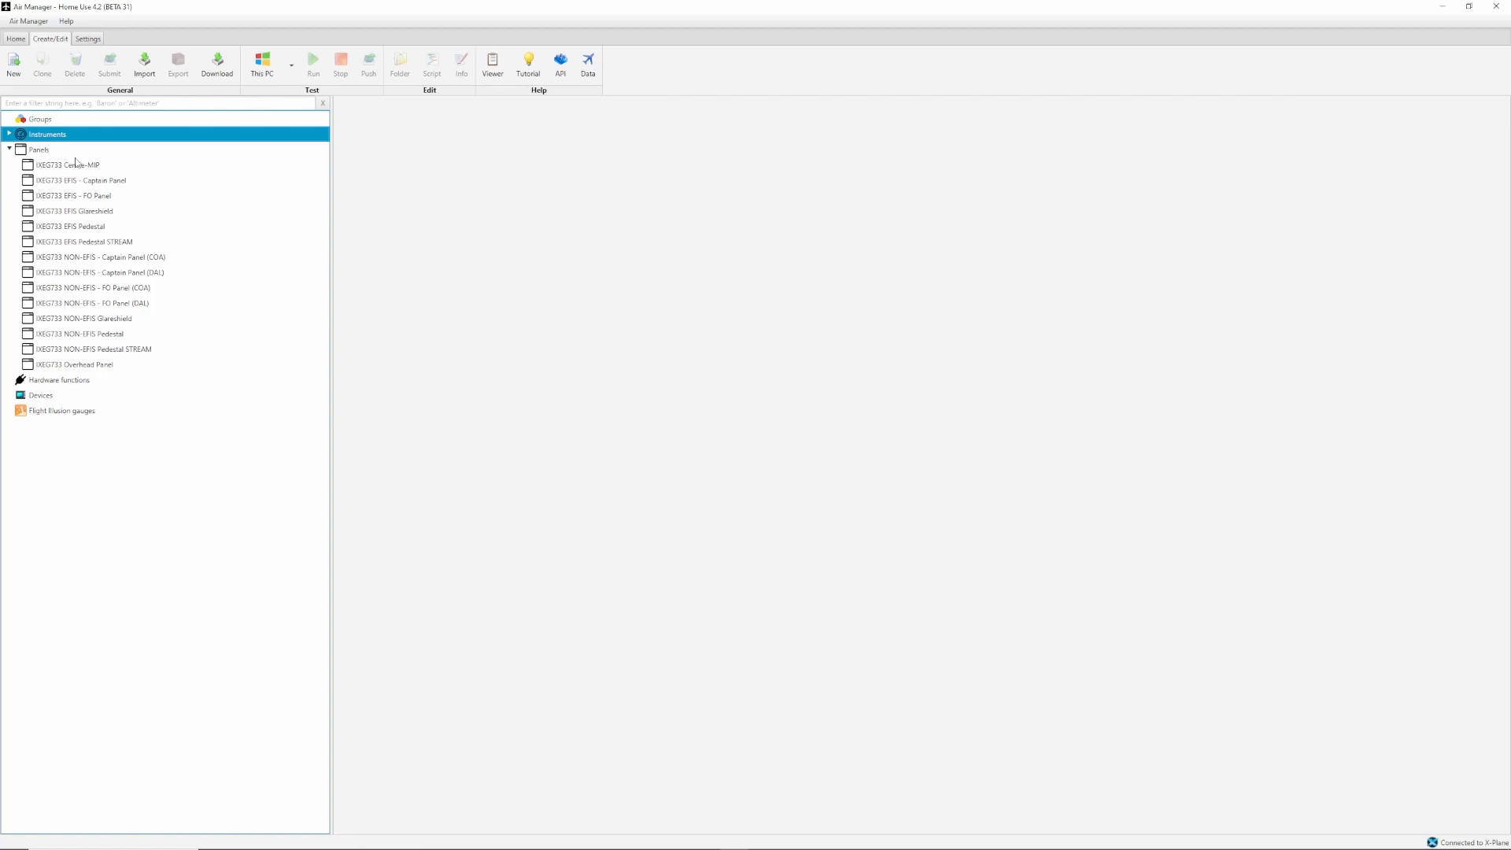
# Remove the IXEG733 EFIS - Captain Panel from the Home panel list.
pyautogui.click(12, 41)
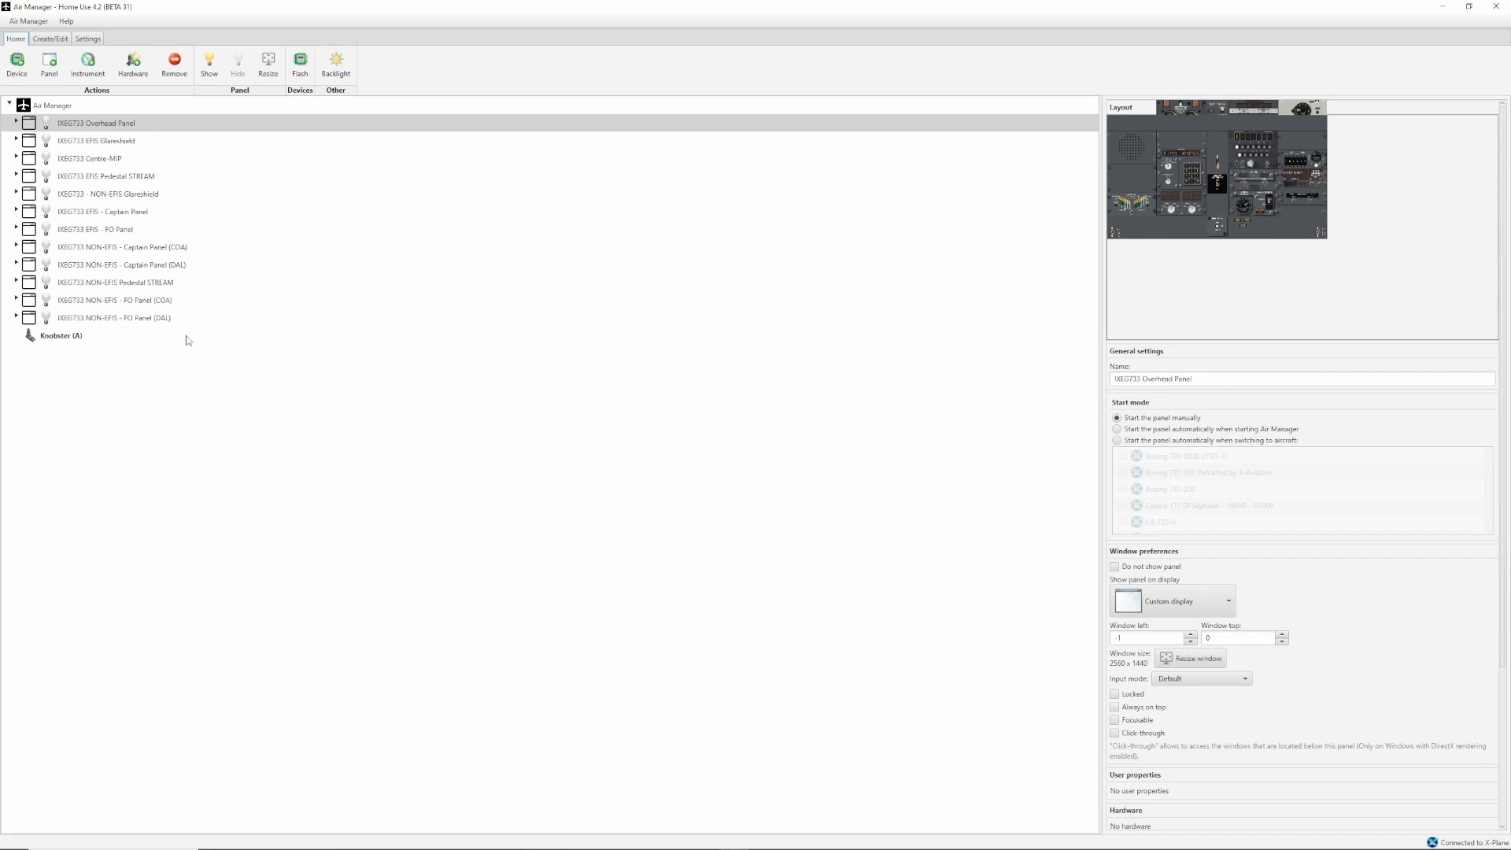
pyautogui.click(107, 215)
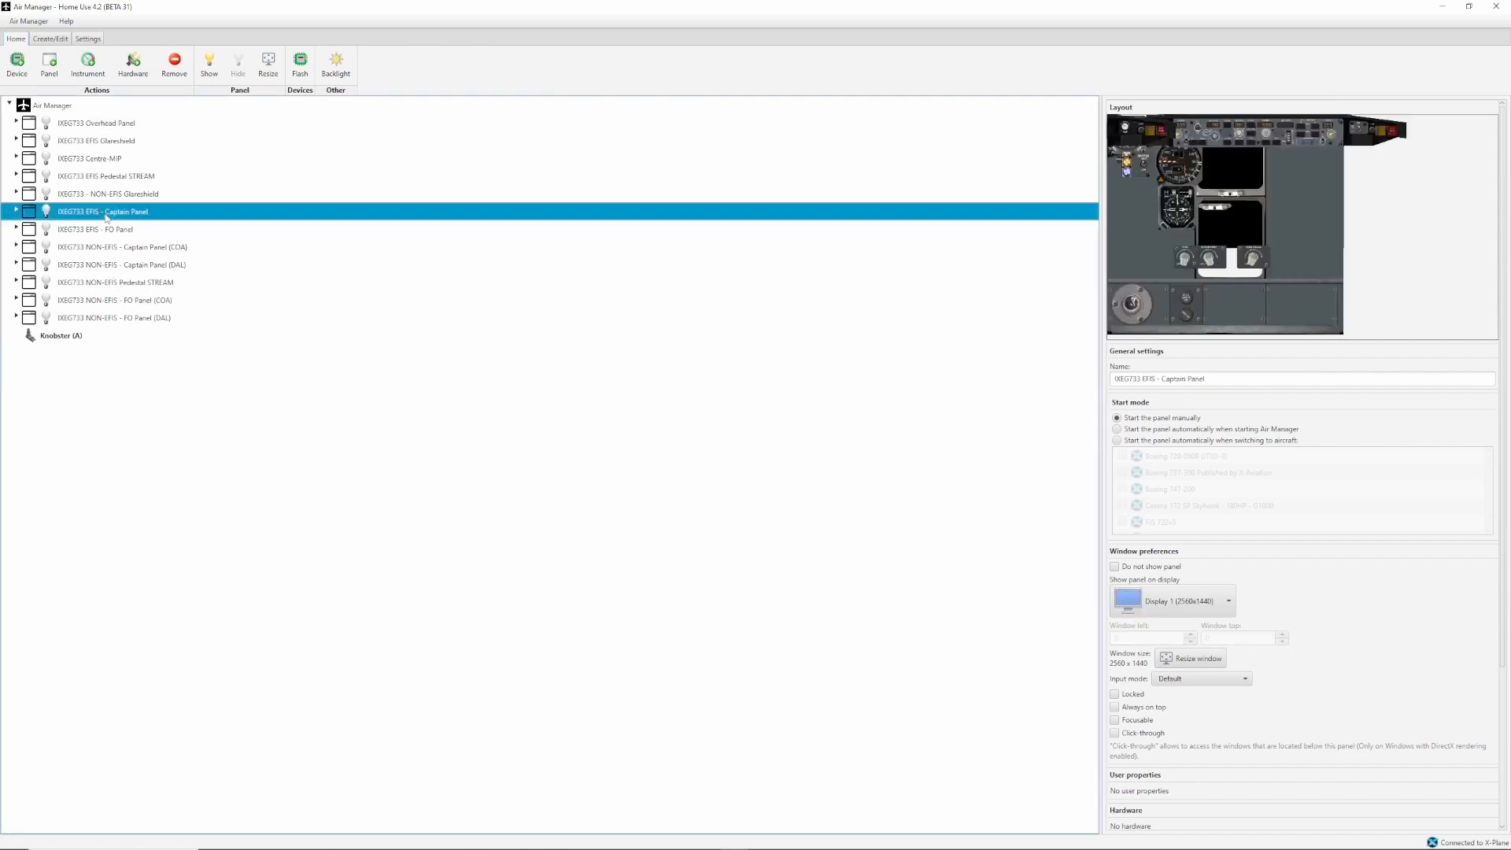
pyautogui.rightClick(119, 212)
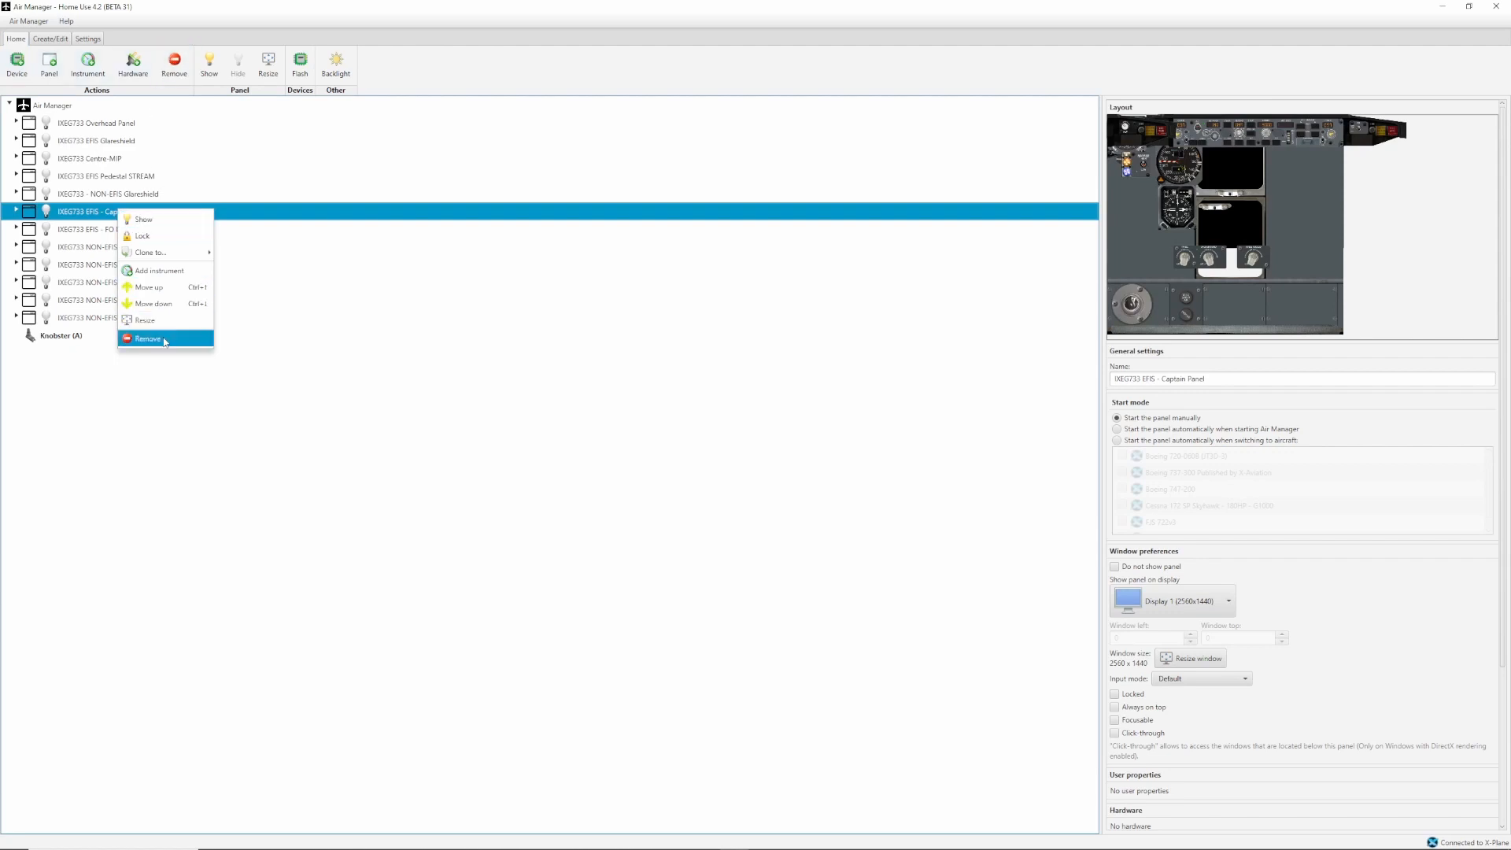
pyautogui.click(148, 339)
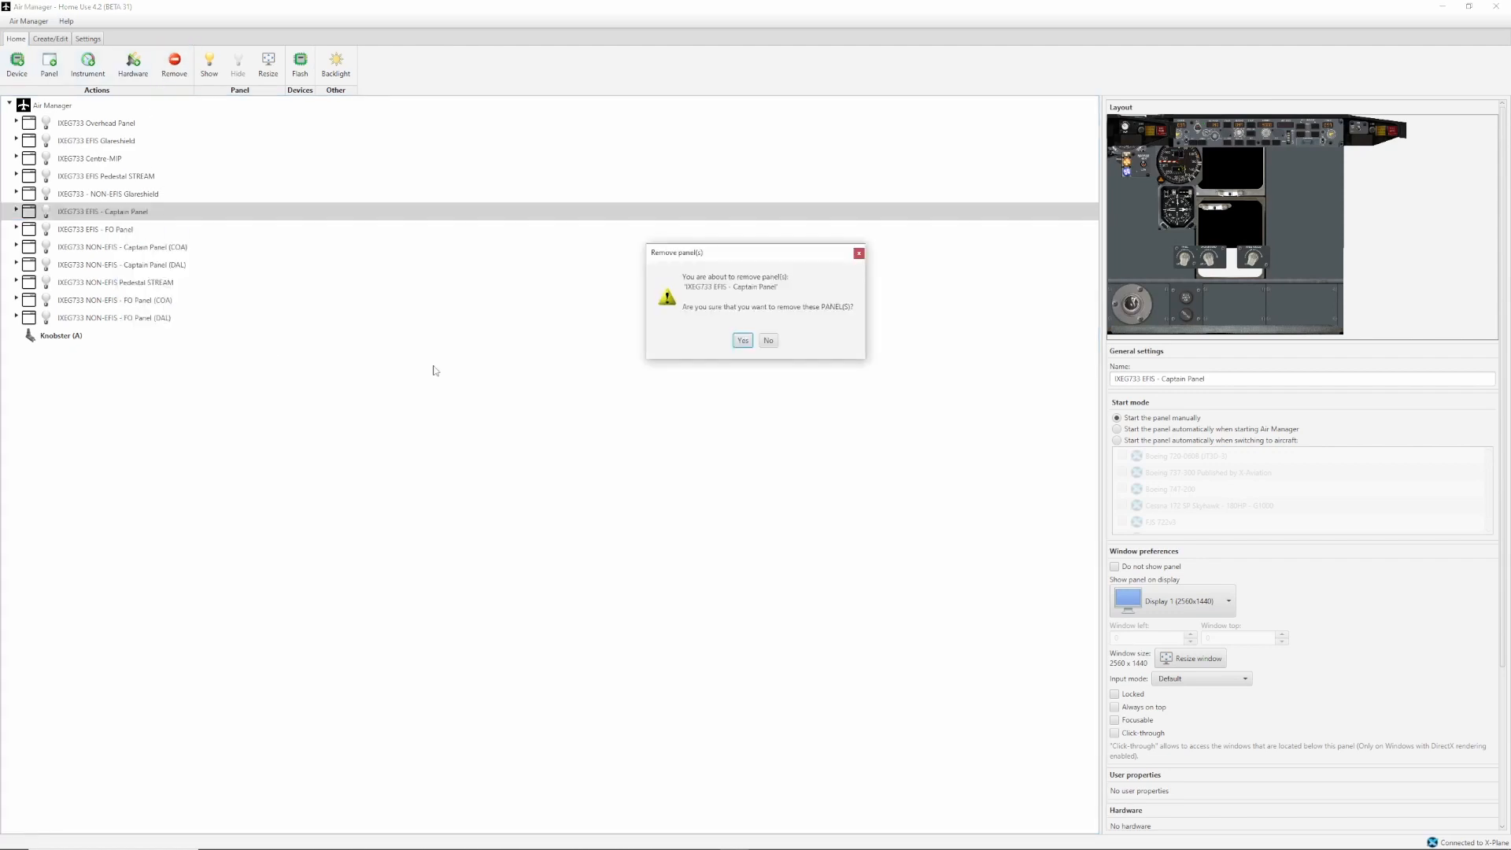
pyautogui.click(743, 340)
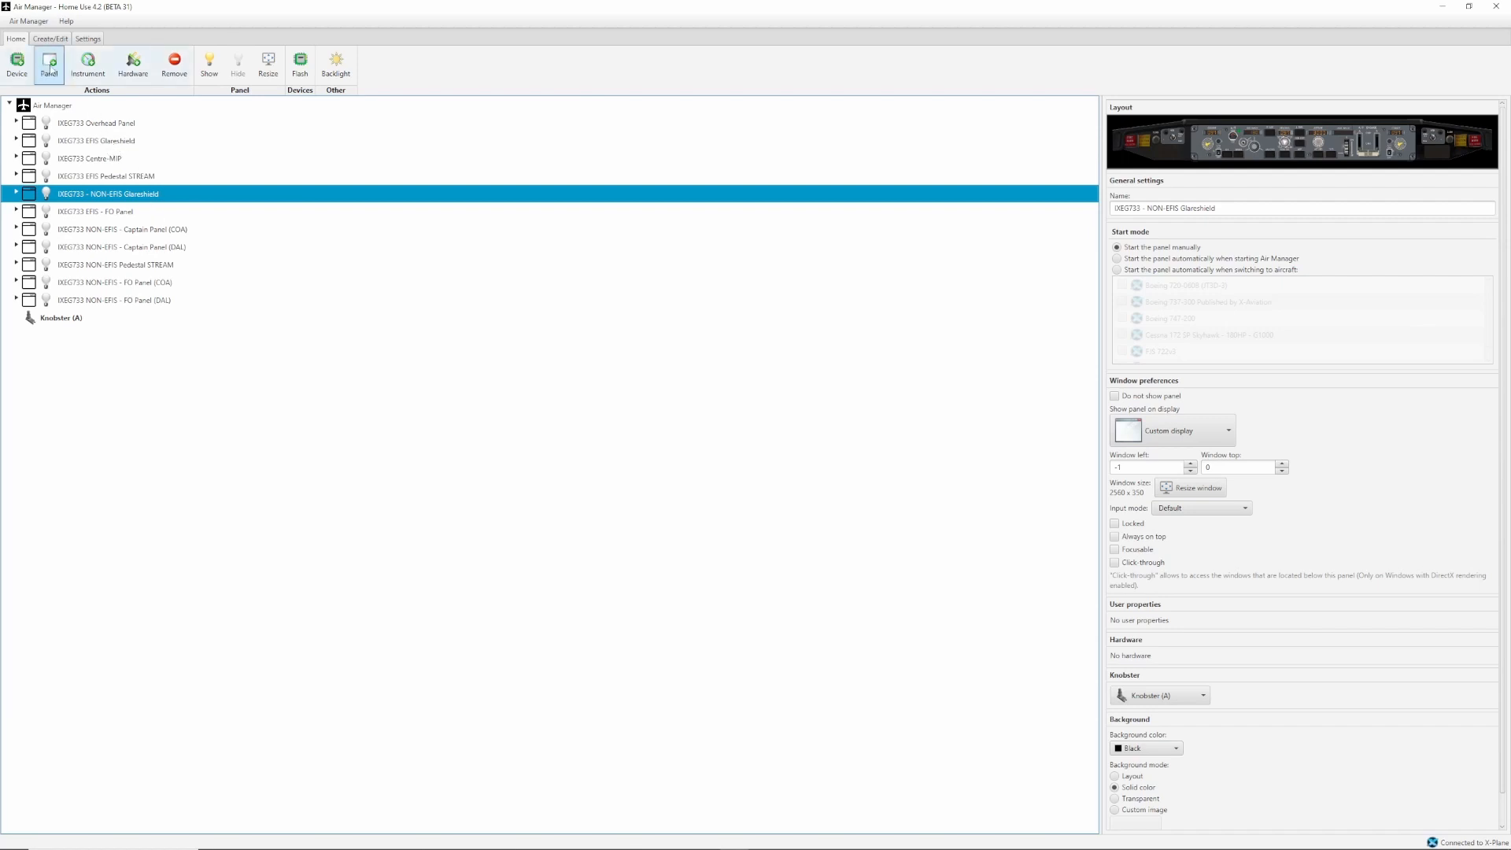
# Start adding a new panel and filter the available panels by "ixeg".
pyautogui.click(52, 63)
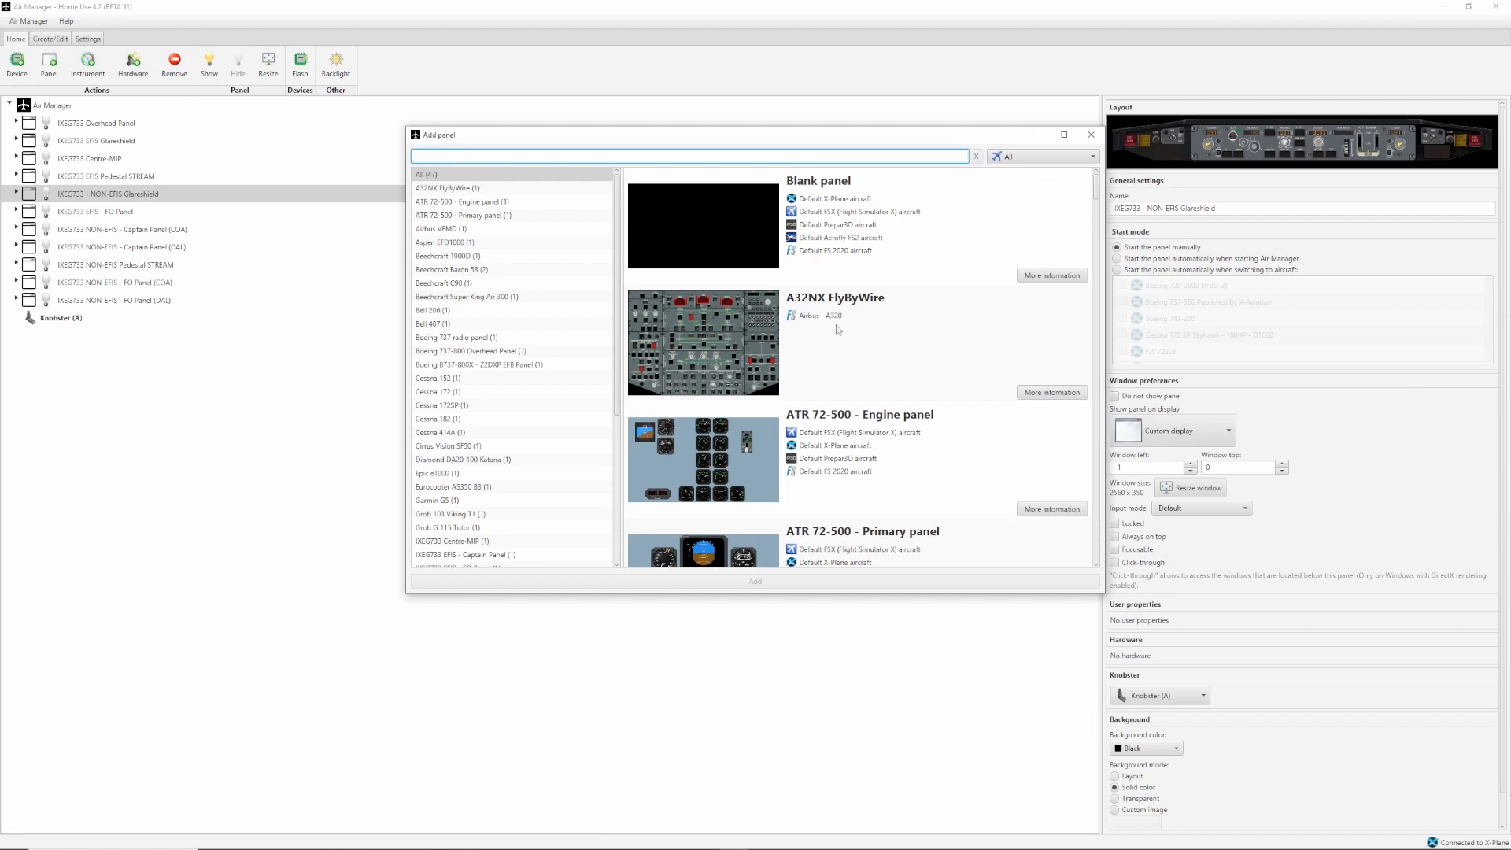
pyautogui.moveTo(1095, 186)
pyautogui.mouseDown()
pyautogui.moveTo(1097, 200)
pyautogui.moveTo(1096, 185)
pyautogui.mouseUp()
pyautogui.click(638, 157)
pyautogui.write('ixeg')
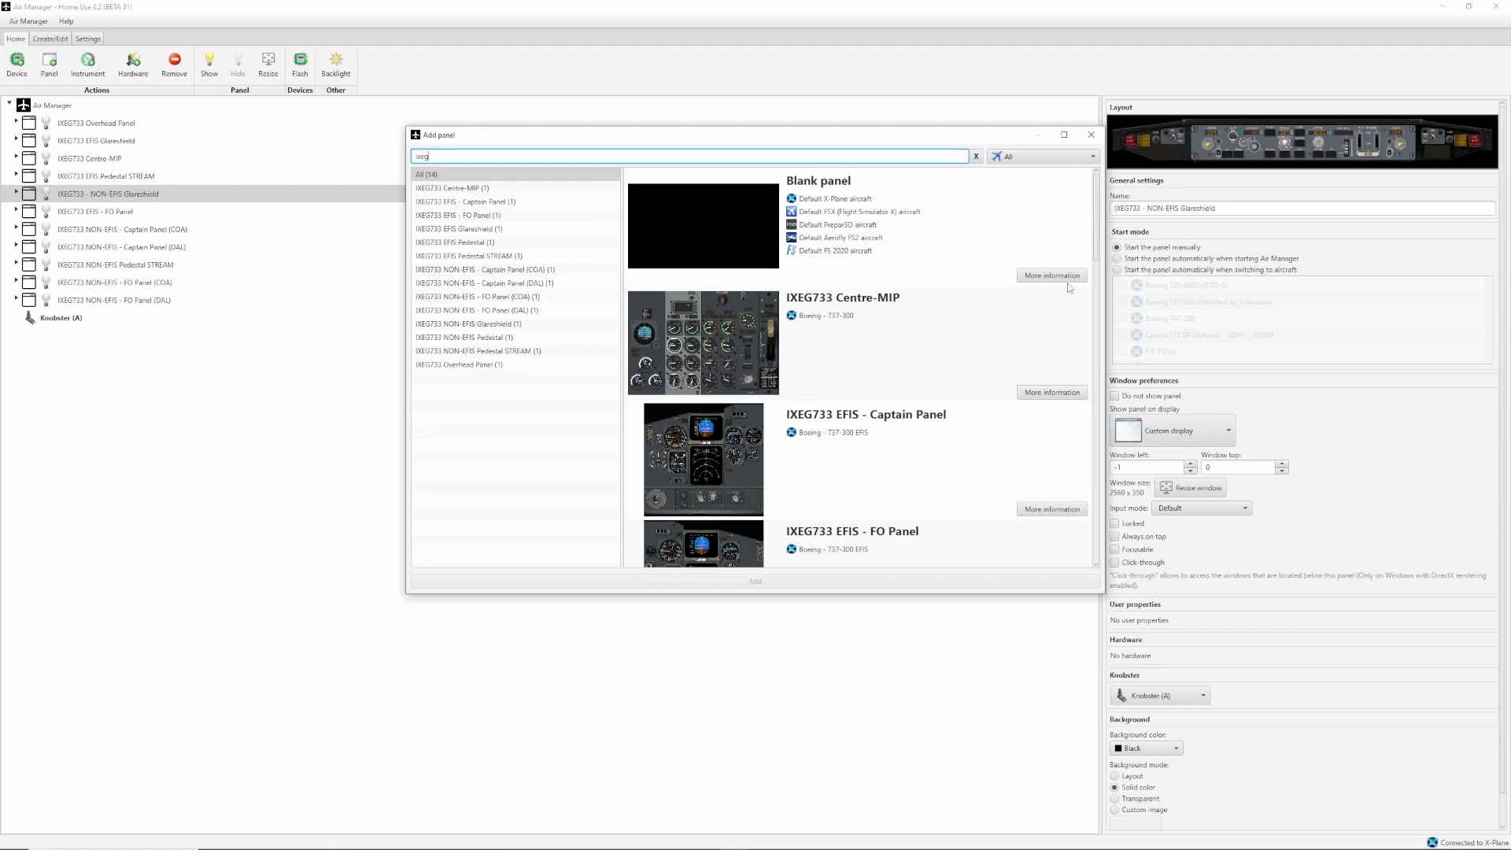
pyautogui.moveTo(1096, 202)
pyautogui.mouseDown()
pyautogui.moveTo(1090, 517)
pyautogui.moveTo(1095, 202)
pyautogui.mouseUp()
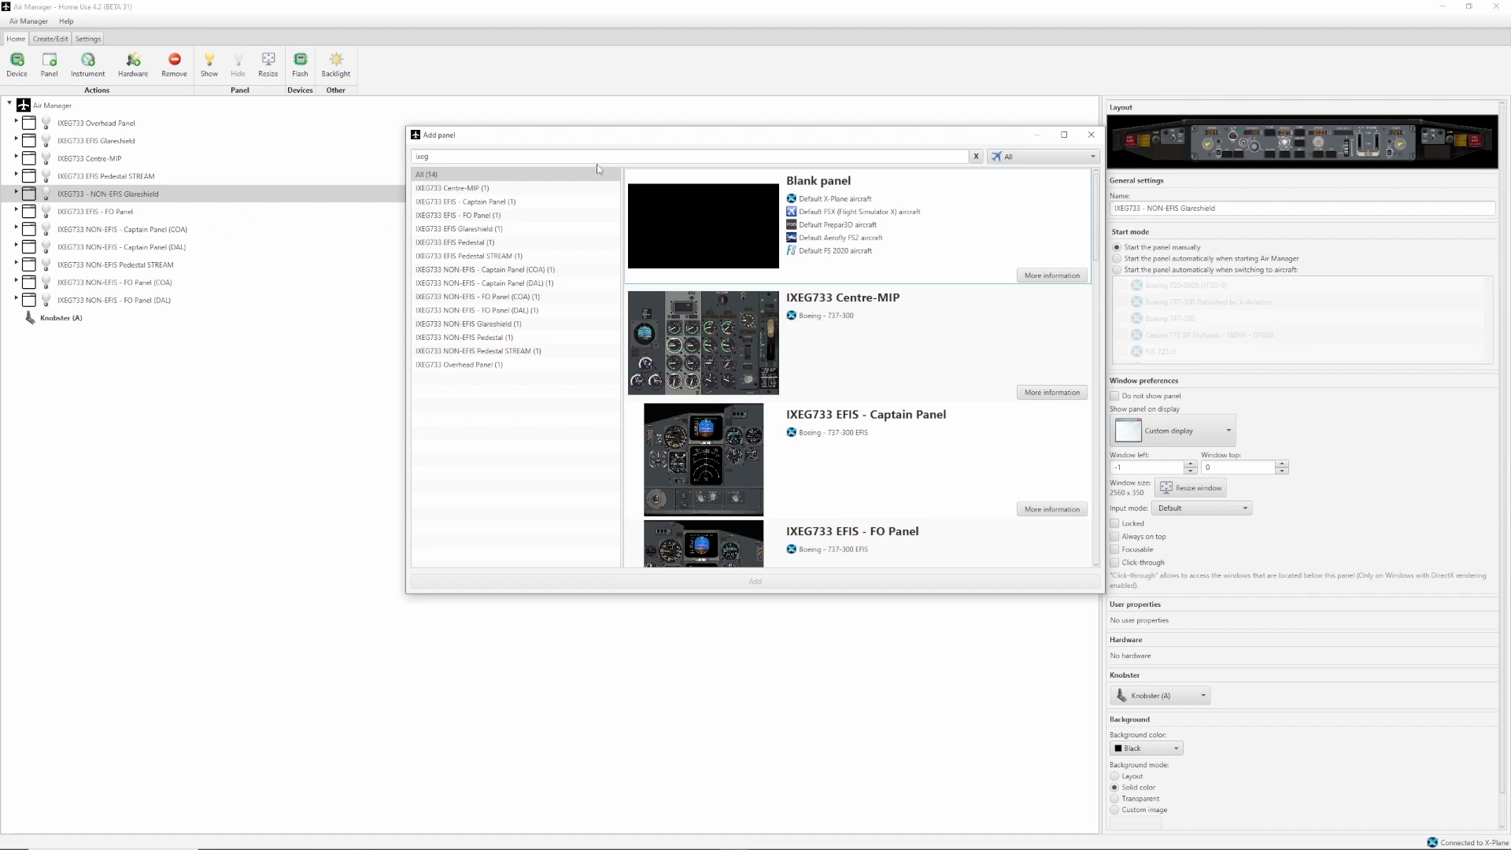
# Add the IXEG733 EFIS - Captain Panel on Display 1 (2560x1440) with the Captain (IXEG) layout.
pyautogui.click(834, 469)
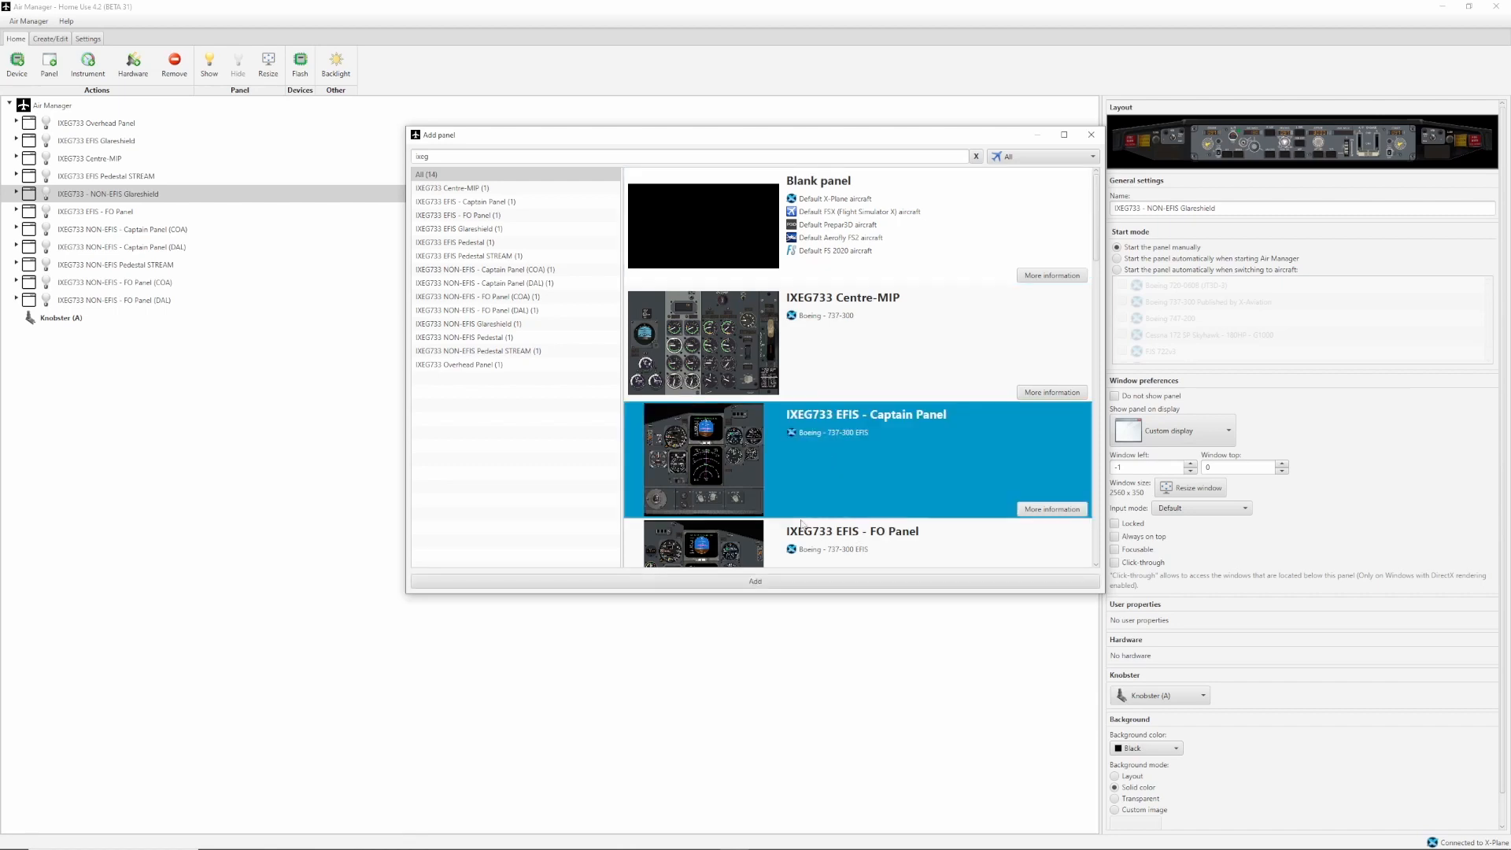
pyautogui.doubleClick(801, 458)
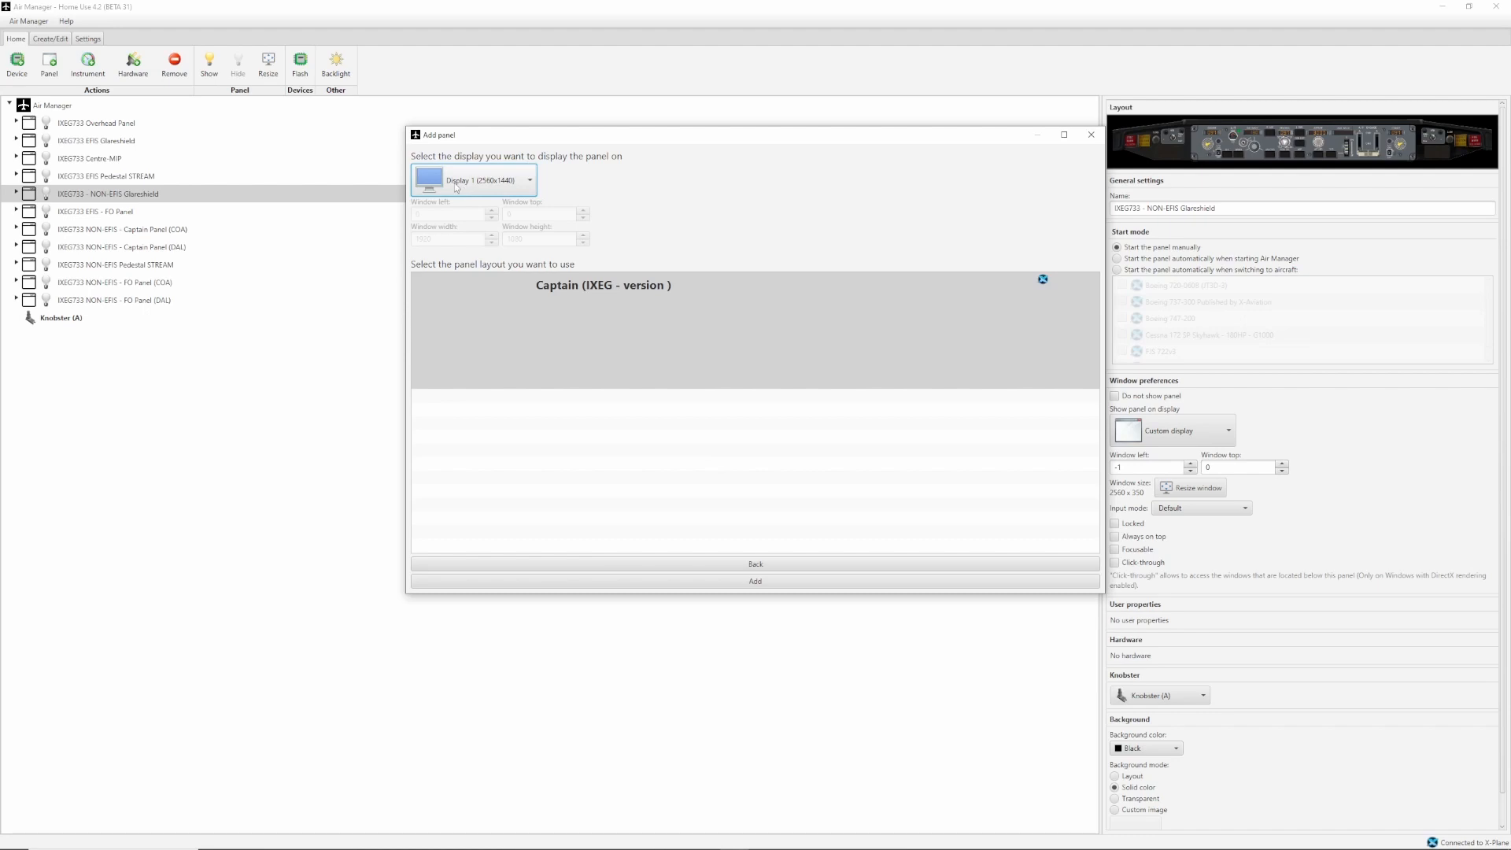
pyautogui.click(583, 330)
pyautogui.click(763, 581)
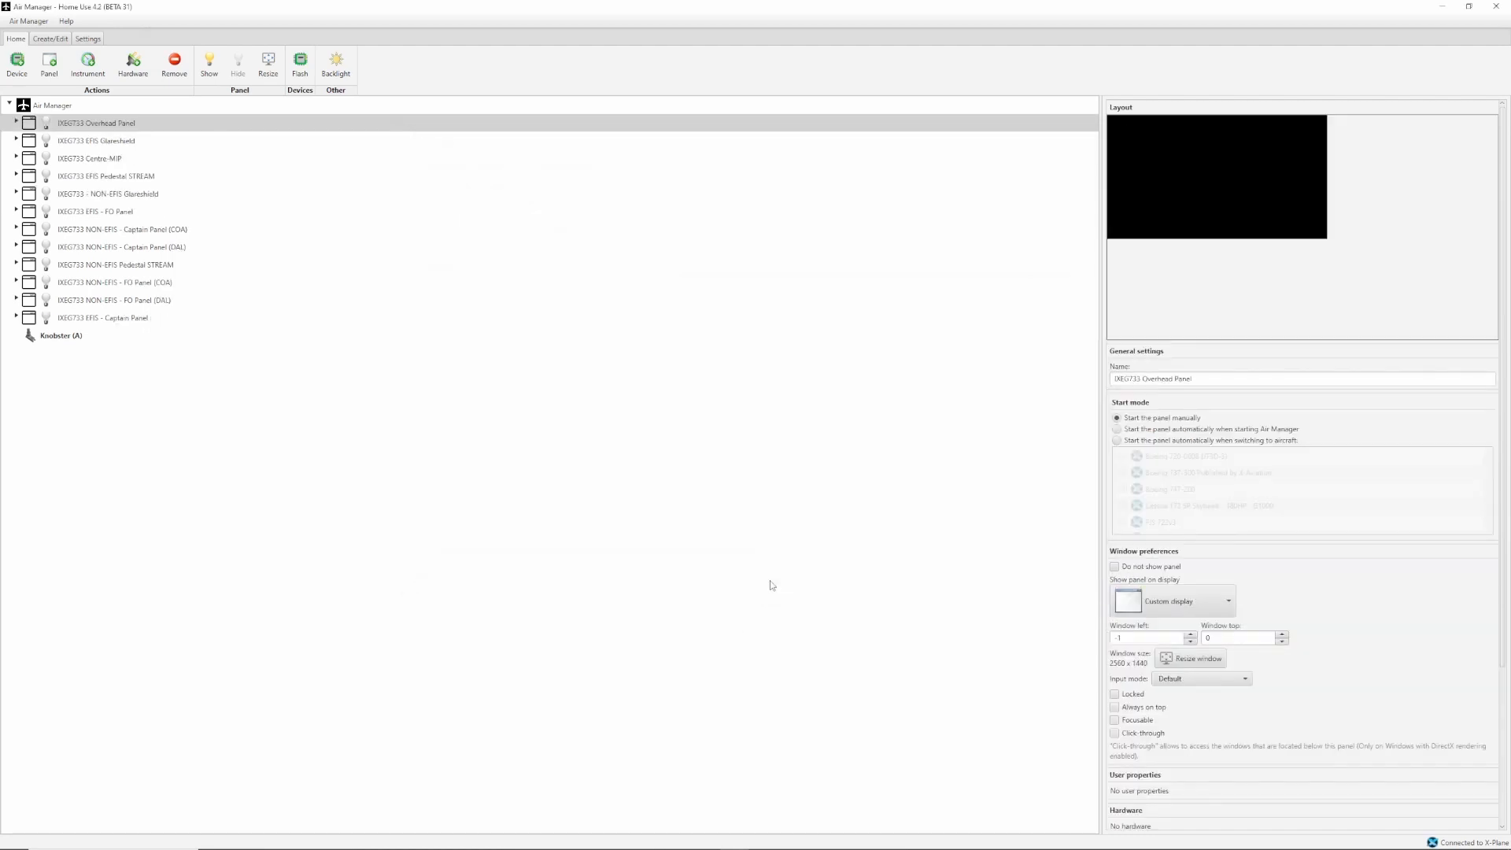
# Show the IXEG733 EFIS - Captain Panel, check its lower gauges and nose wheel steering switch, and hide it again.
pyautogui.click(129, 319)
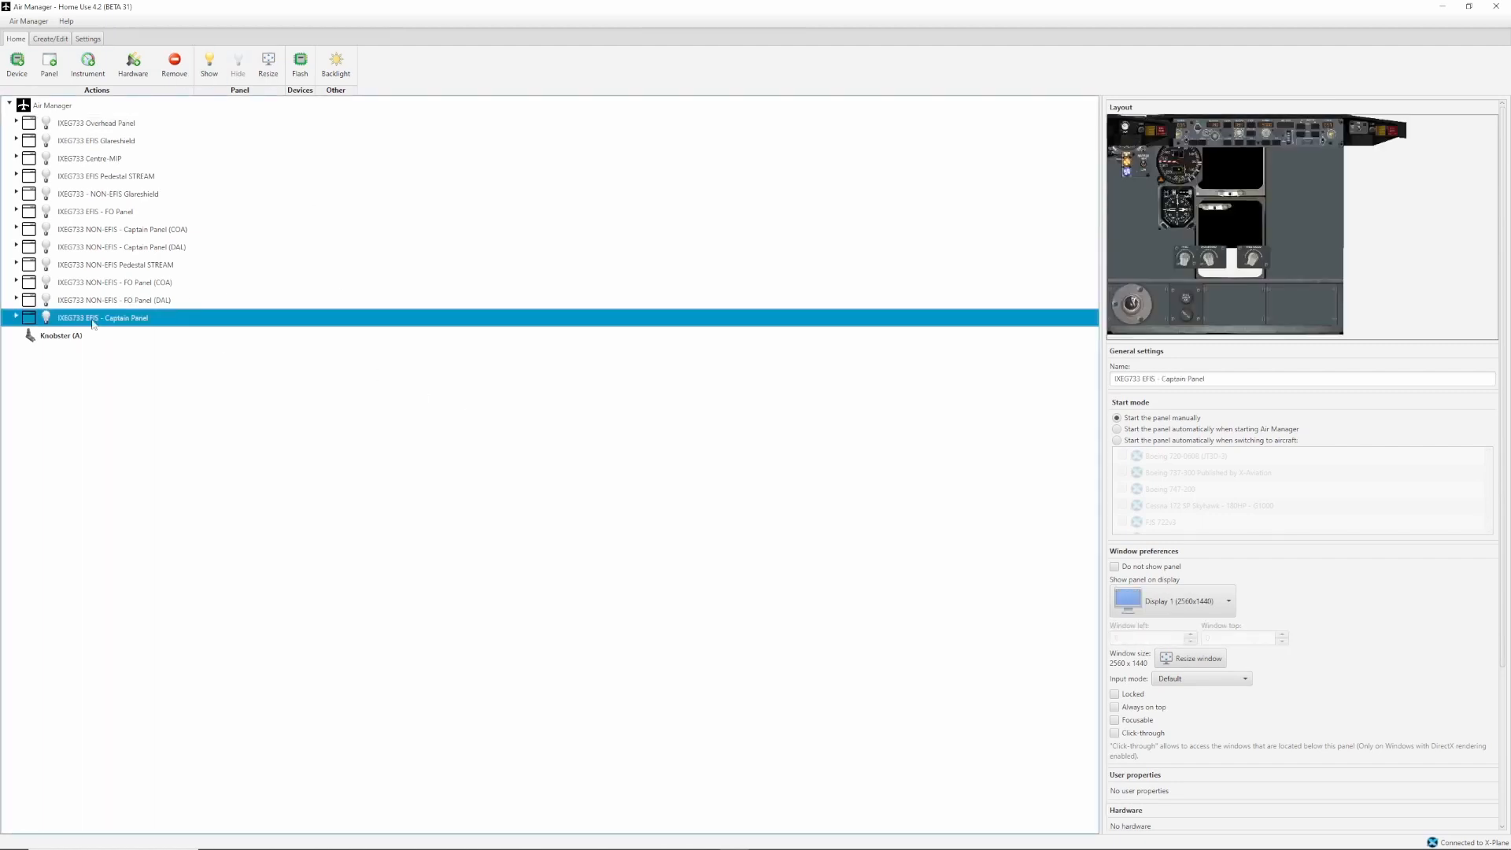
pyautogui.click(46, 318)
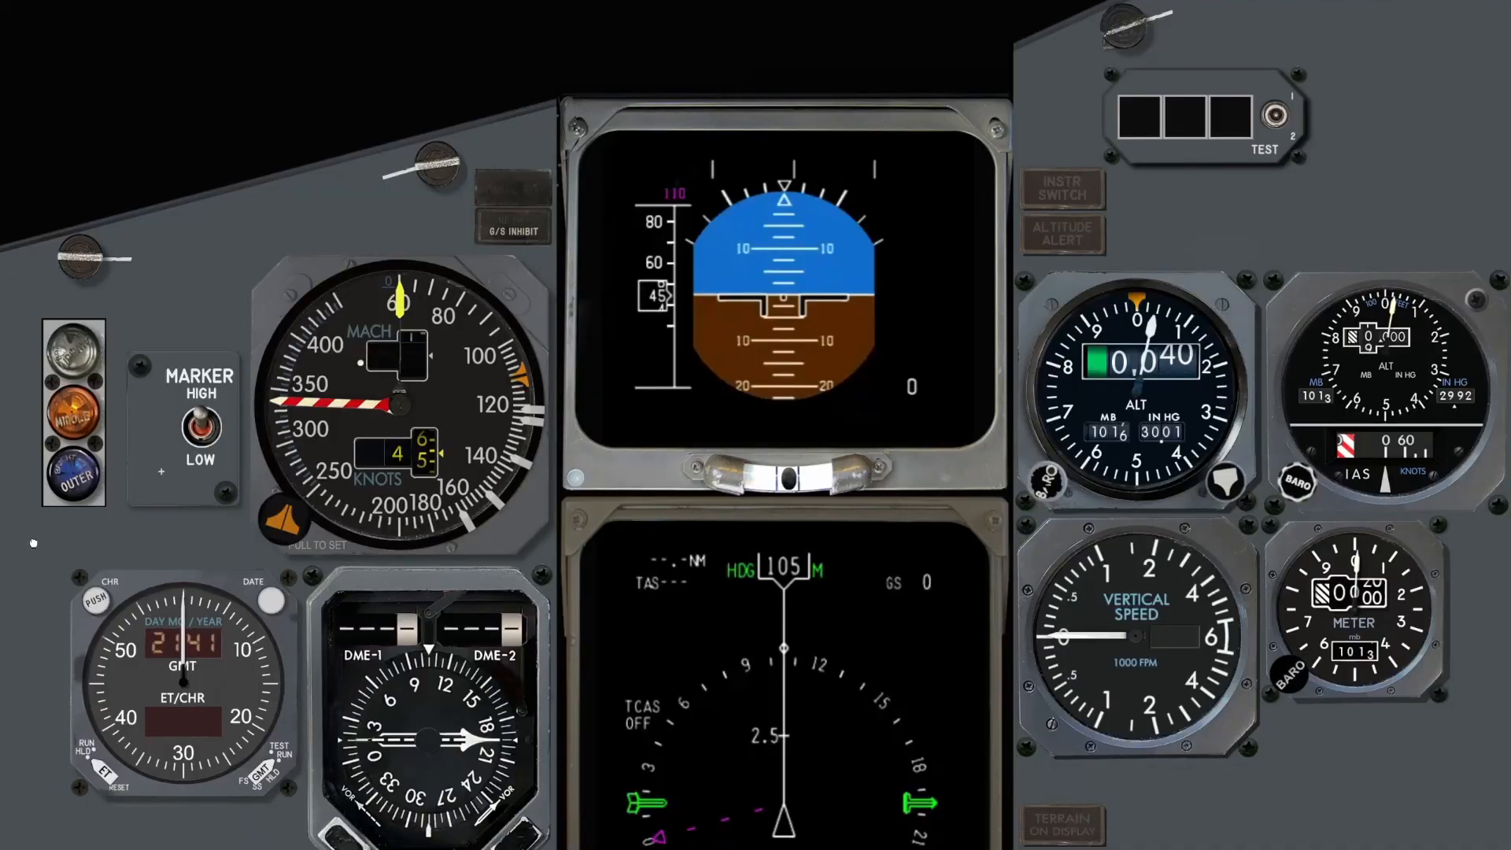
pyautogui.moveTo(33, 543); pyautogui.dragTo(35, 245)
pyautogui.click(405, 750)
pyautogui.click(404, 748)
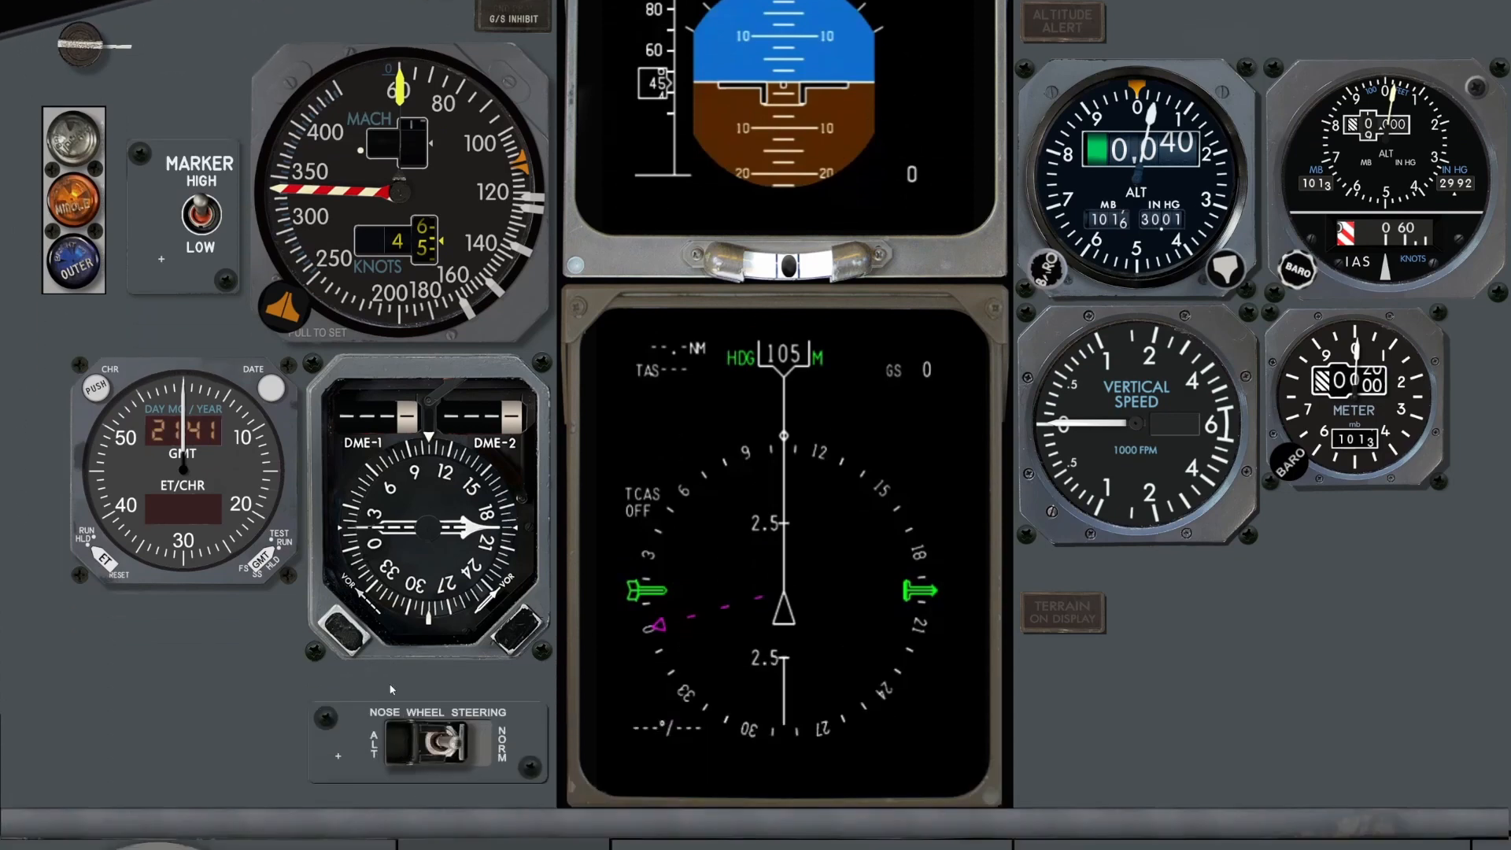
pyautogui.rightClick(198, 695)
pyautogui.click(240, 736)
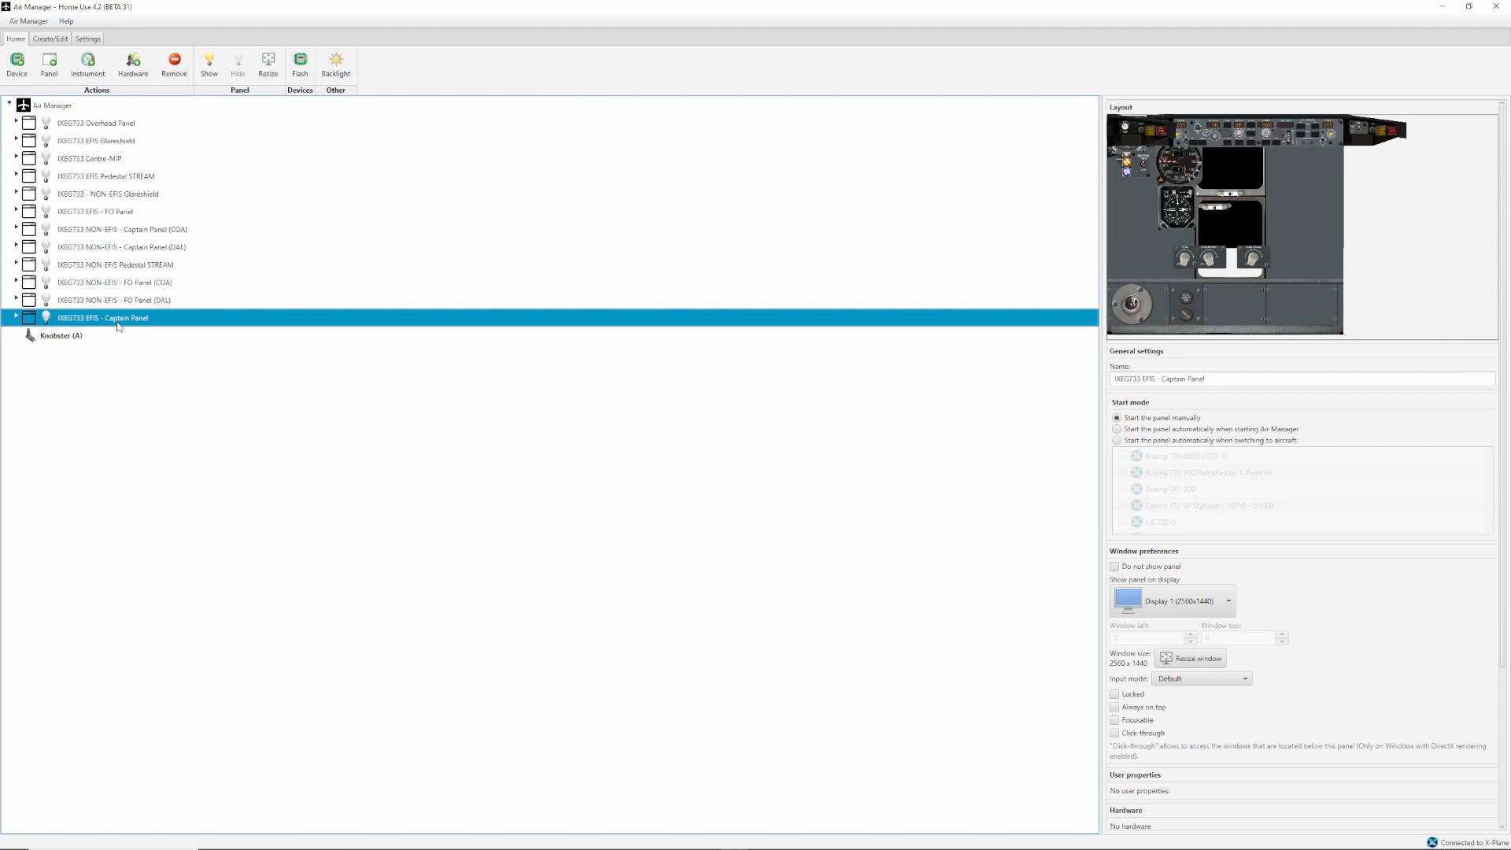
# Move the IXEG733 EFIS - Captain Panel up the Home panel list to directly below the IXEG733 Centre MIP.
pyautogui.hotkey('ctrl', 'Up')
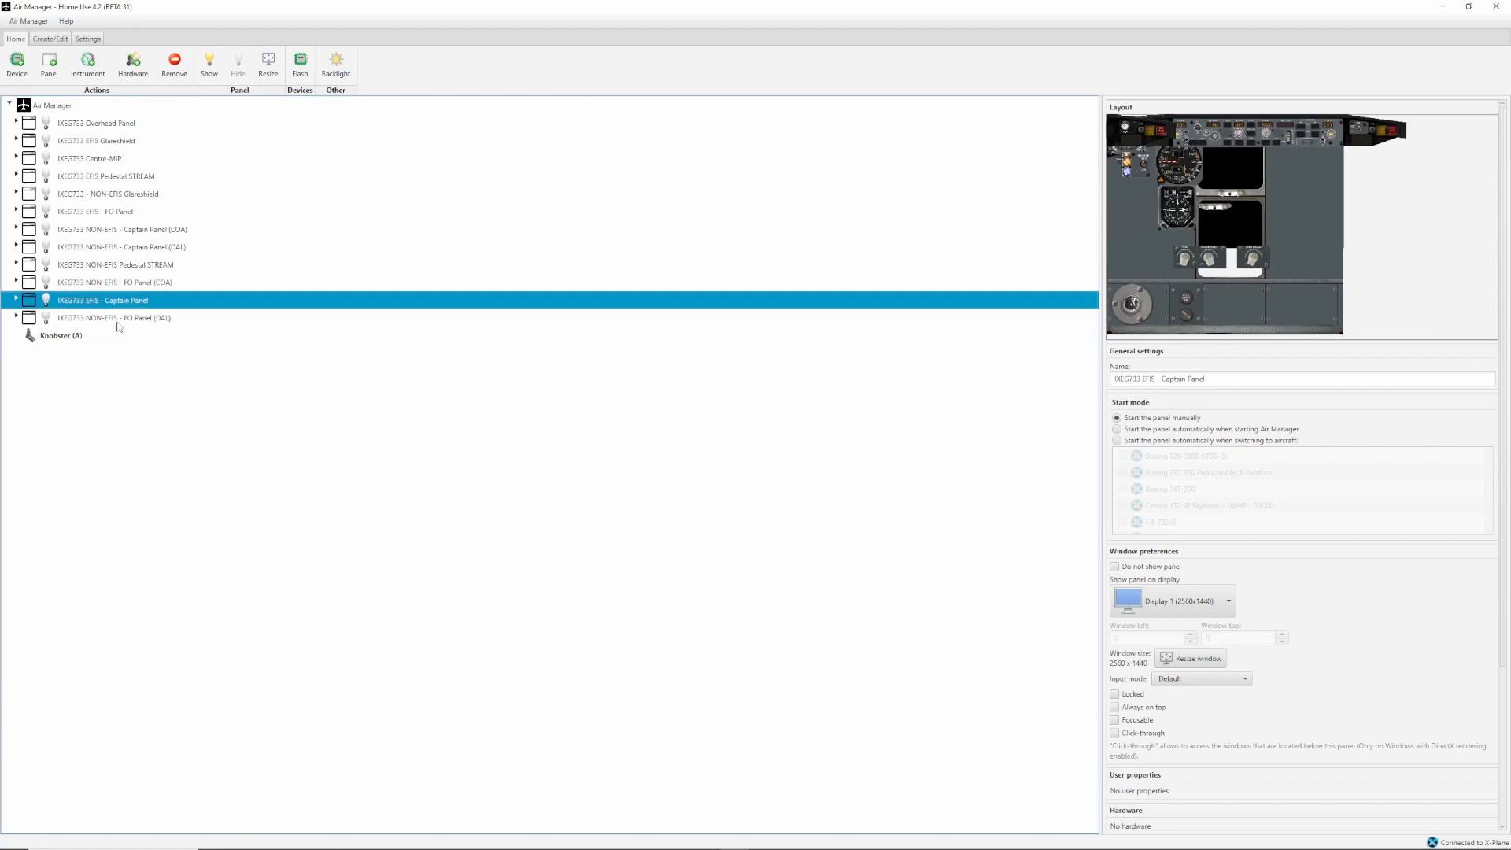
pyautogui.hotkey('ctrl', 'Up')
pyautogui.hotkey('ctrl', 'Up')
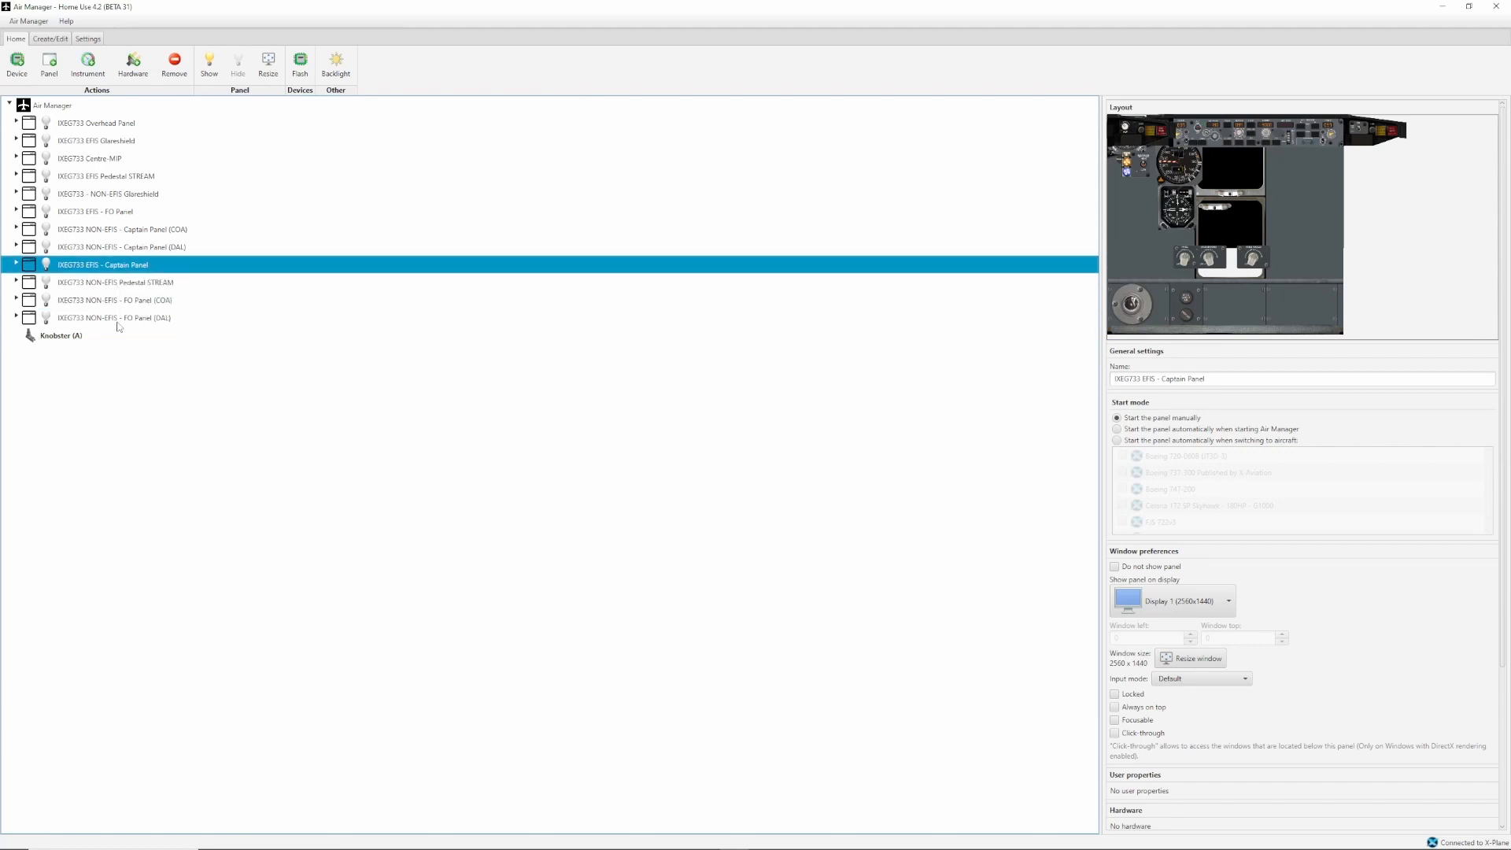
pyautogui.hotkey('ctrl', 'Up')
pyautogui.hotkey('ctrl', 'Up')
pyautogui.hotkey('ctrl', 'Up')
pyautogui.hotkey('ctrl', 'Up')
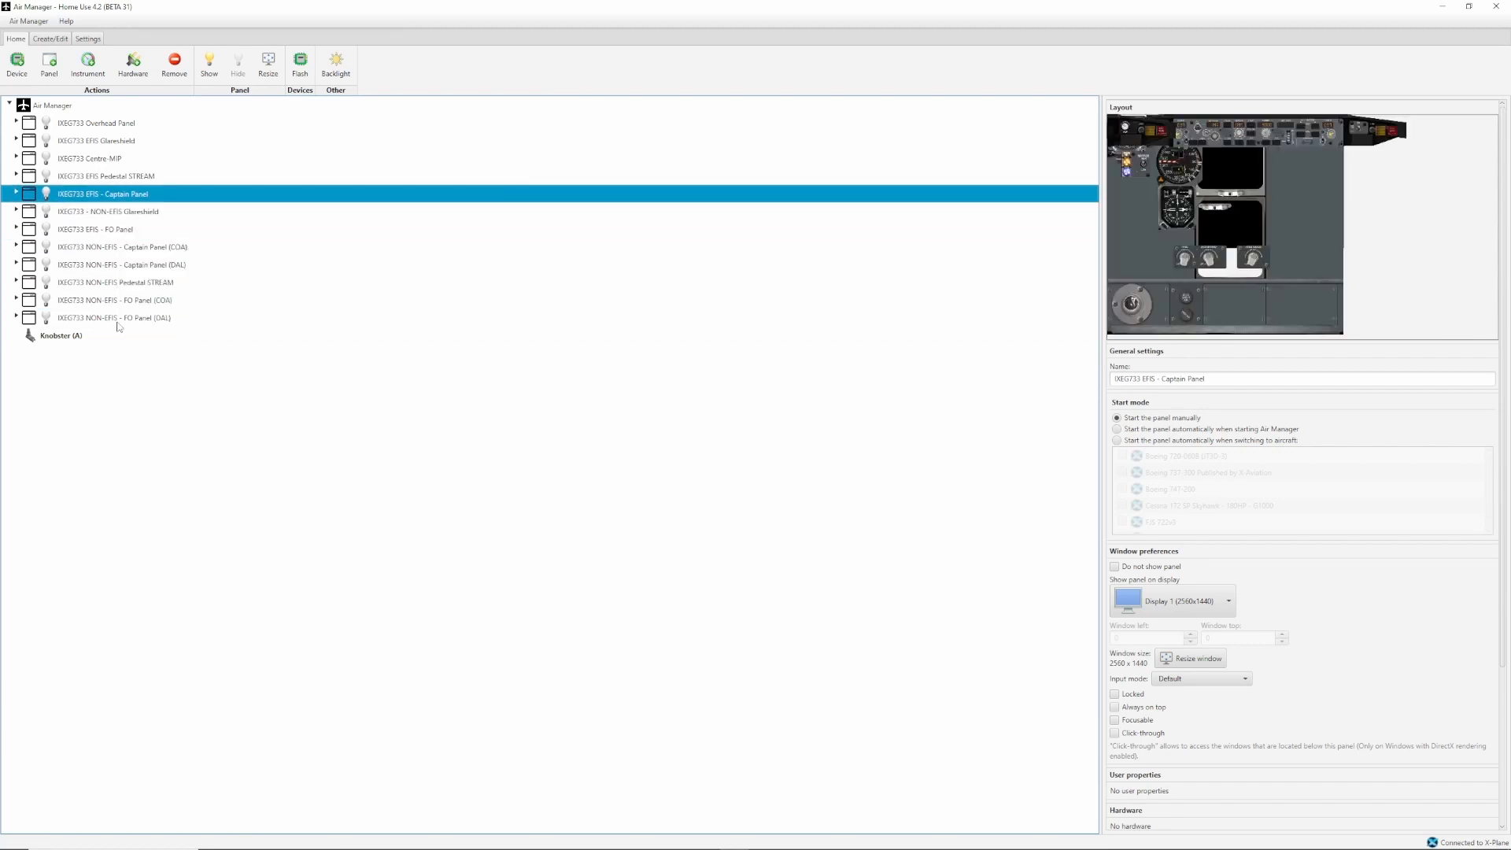
pyautogui.hotkey('ctrl', 'Up')
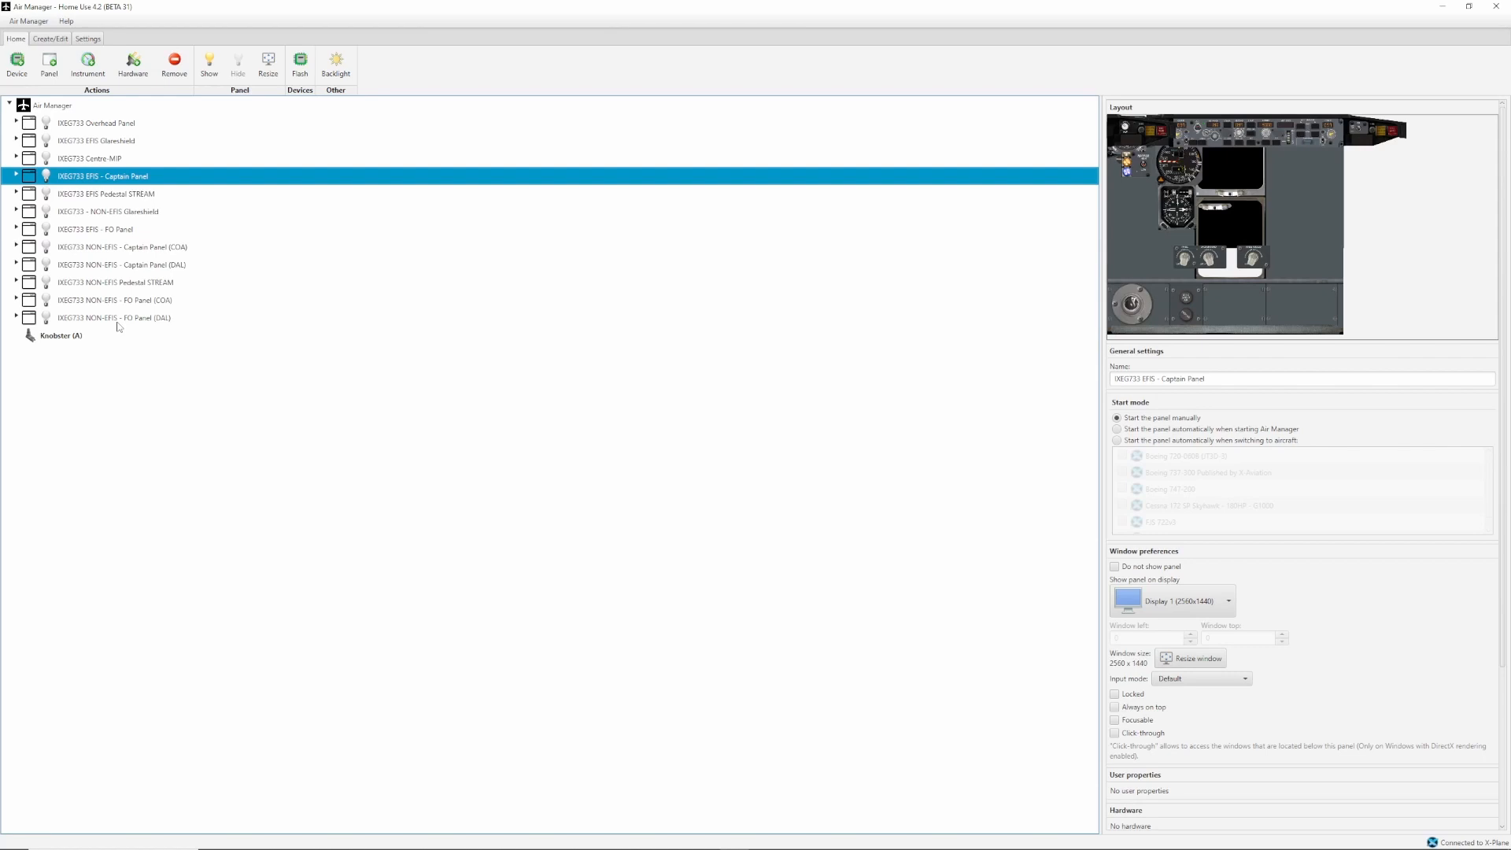
# Check the IXEG733 NON-EFIS - FO Panel (DAL) layout and the panels available for editing, and return to the Home panel list.
pyautogui.click(126, 318)
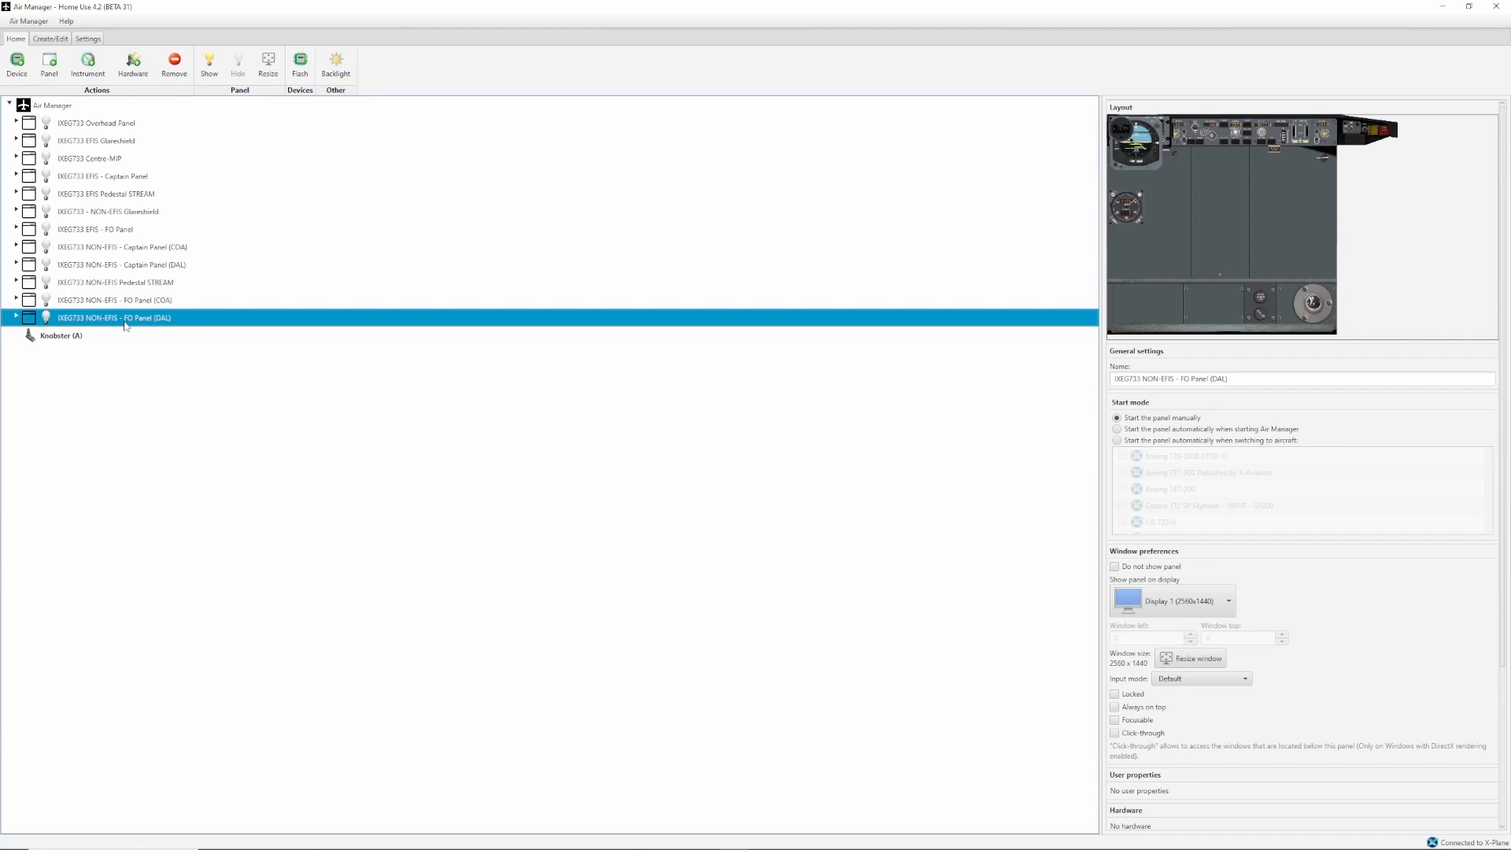
pyautogui.click(50, 39)
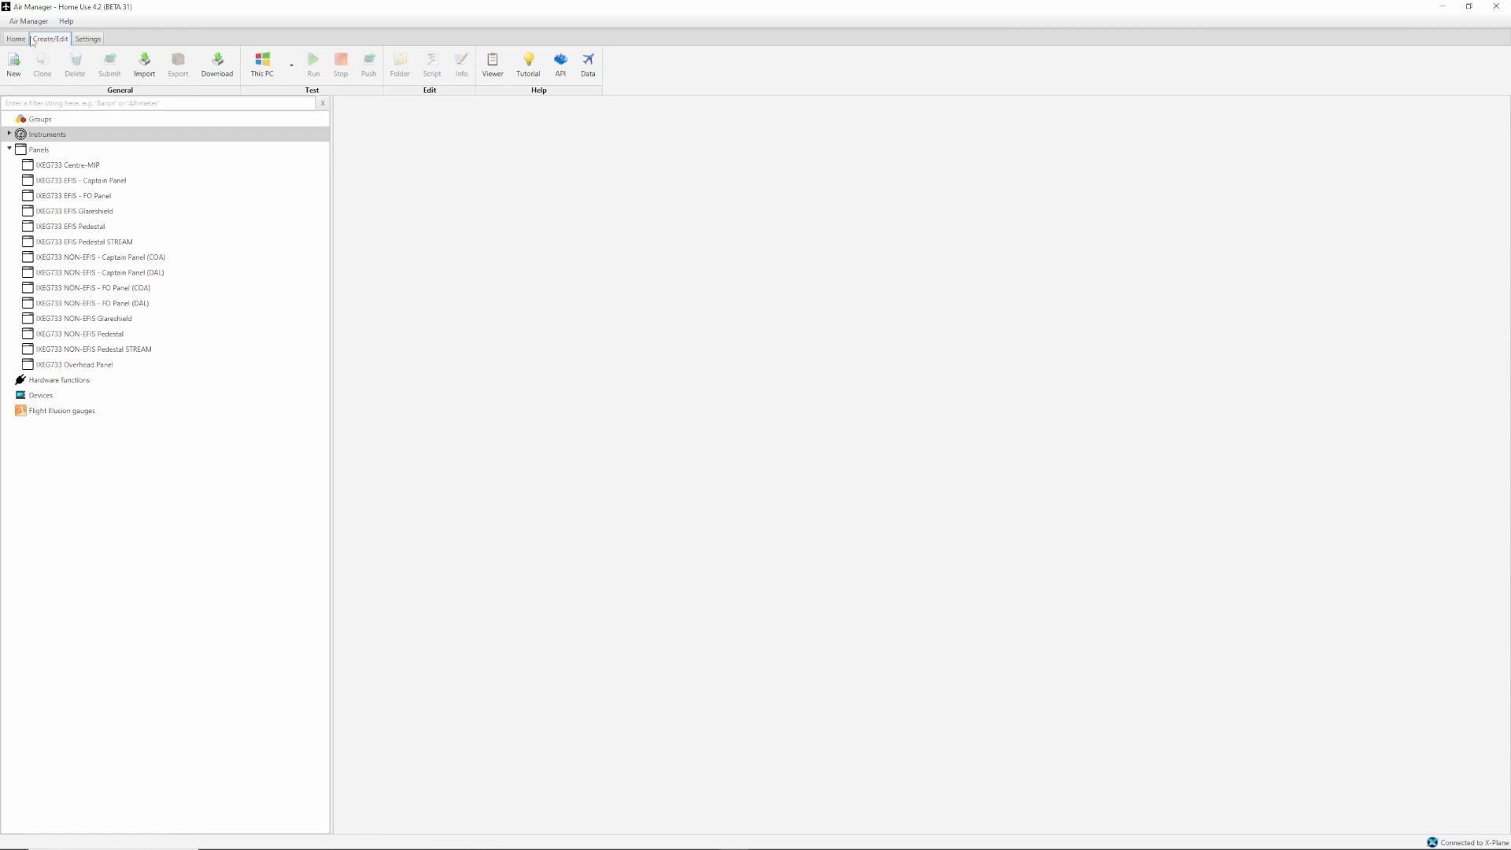
pyautogui.click(22, 40)
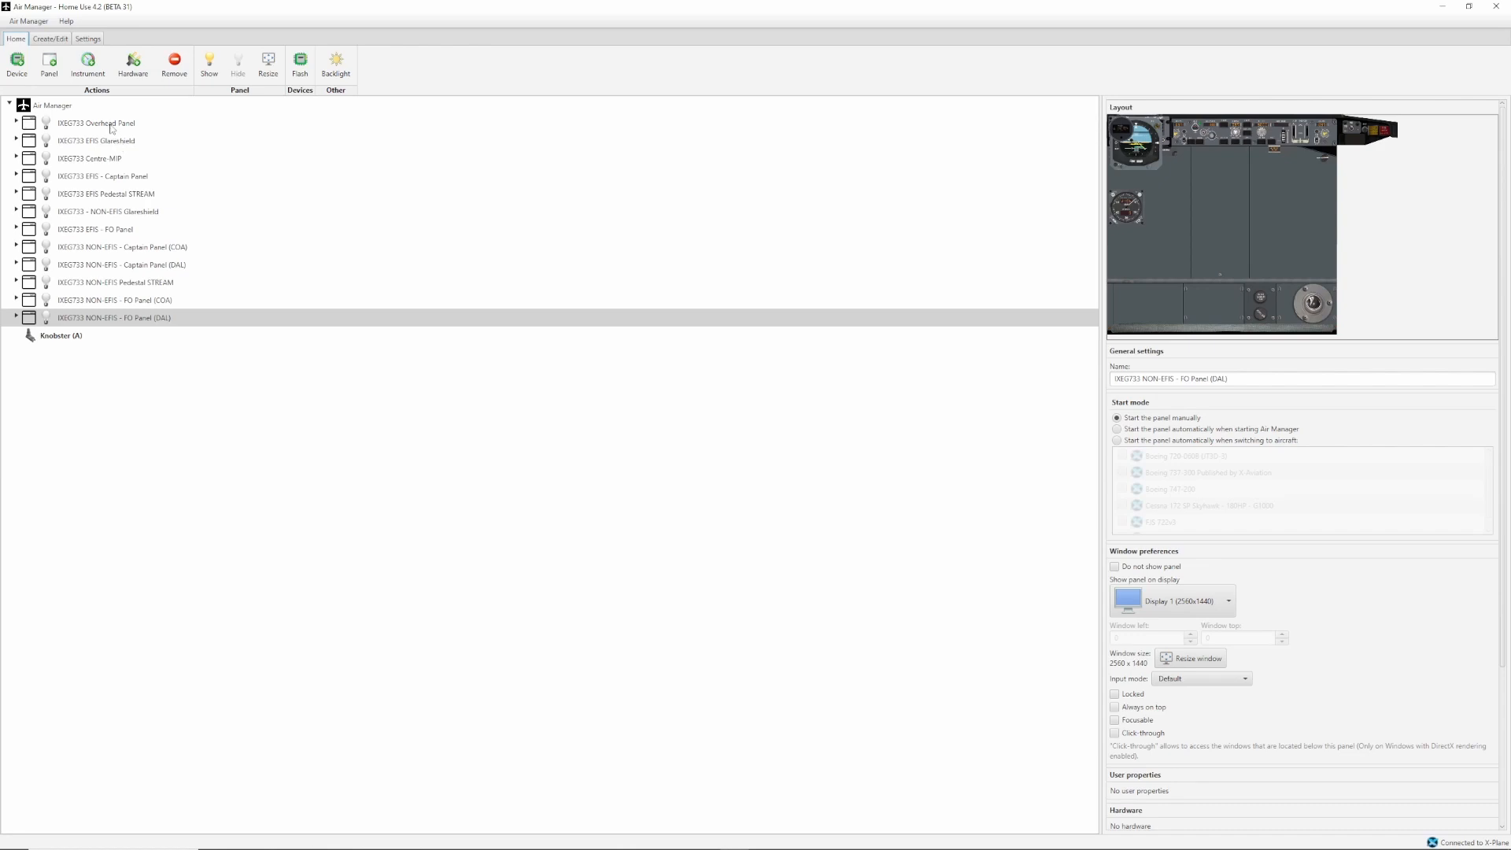
# Show the IXEG733 - NON-EFIS Glareshield, moved to the display's lower edge, and check its list of instruments.
pyautogui.click(87, 212)
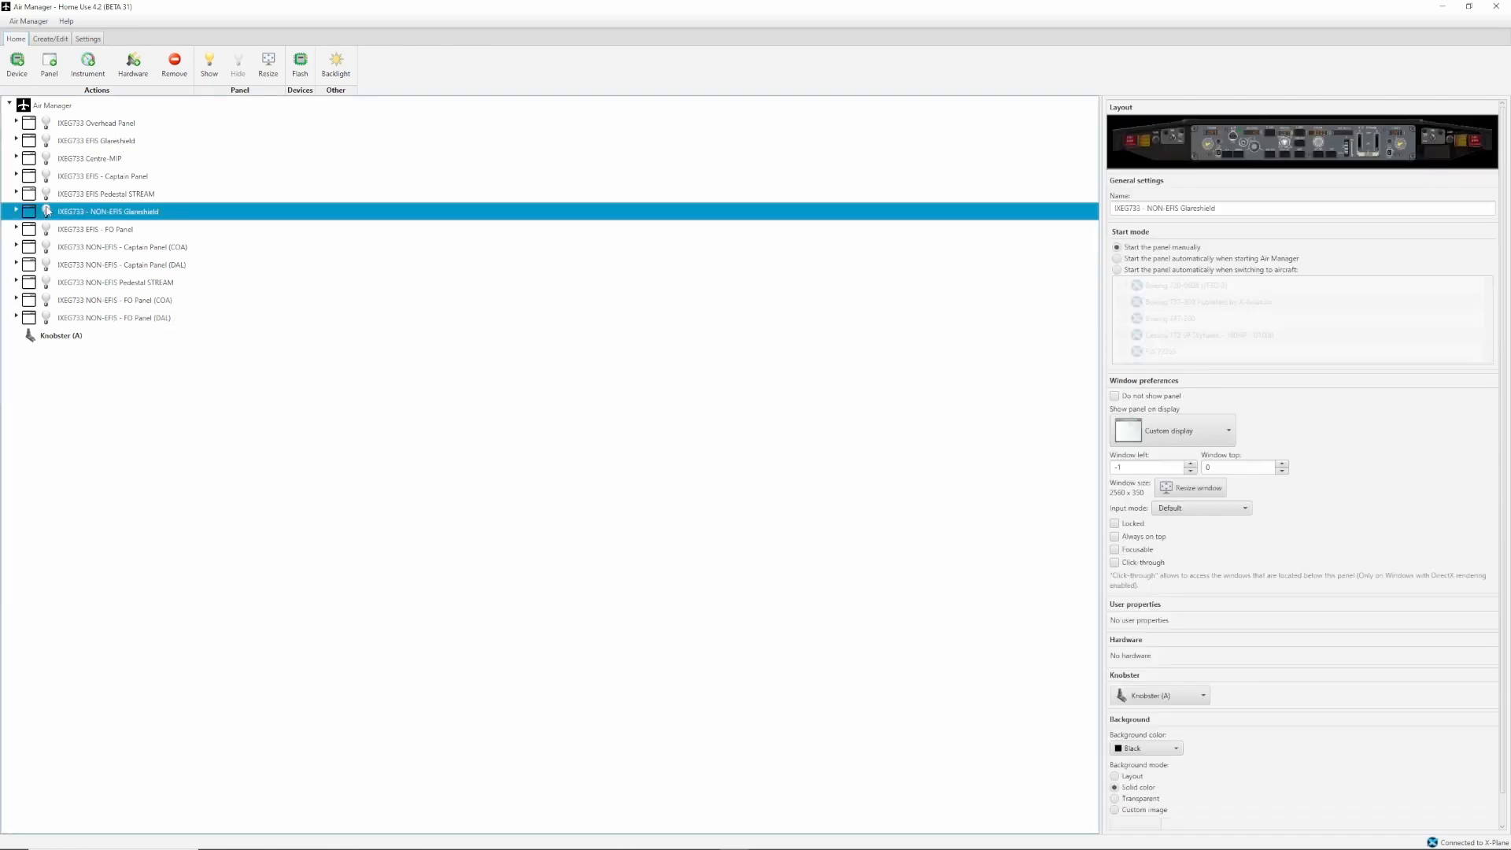
pyautogui.click(46, 211)
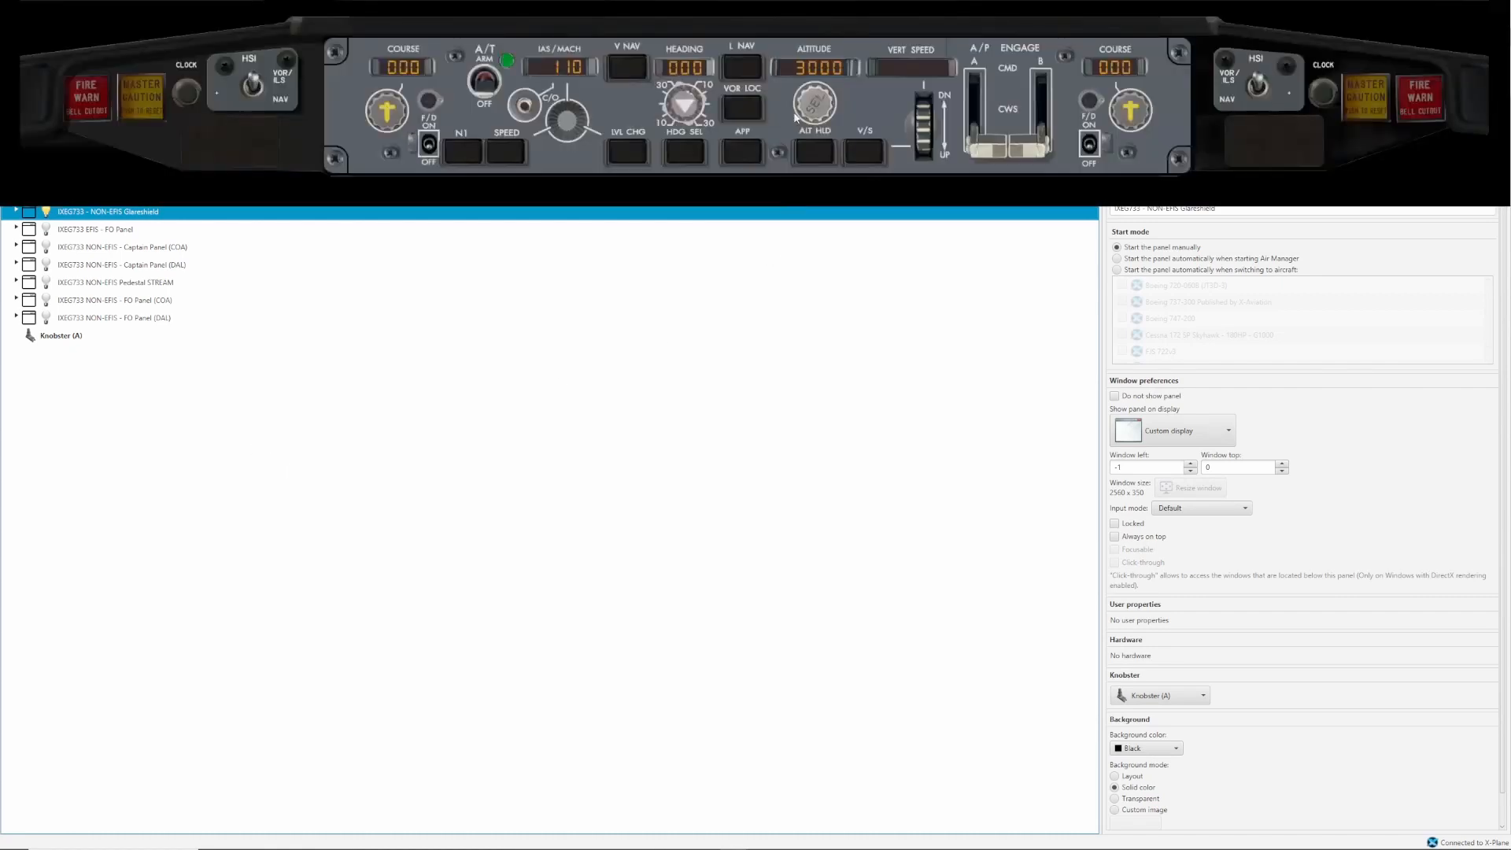
pyautogui.moveTo(802, 26); pyautogui.dragTo(803, 673)
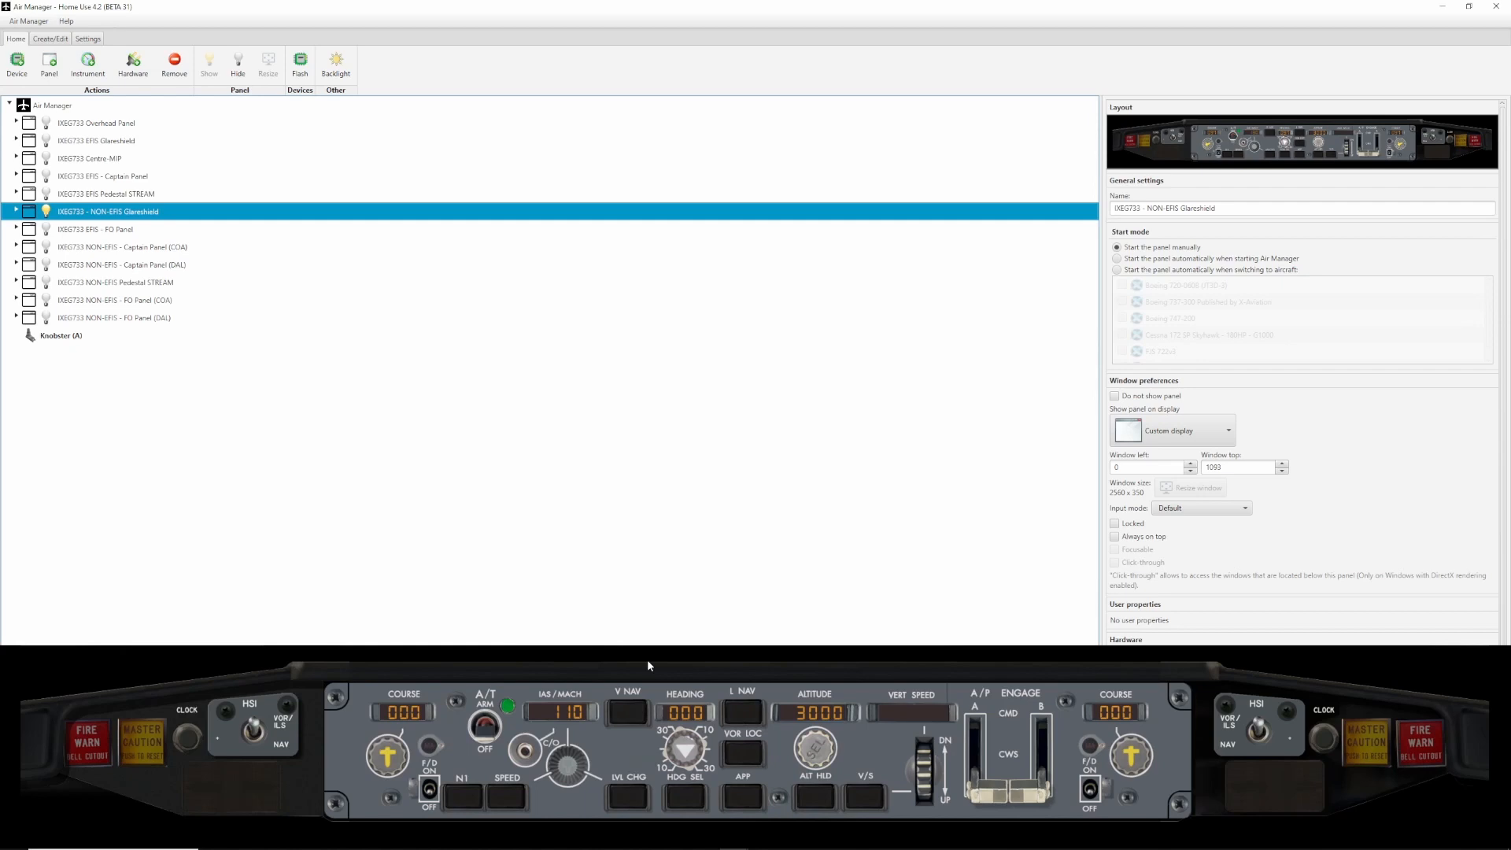
pyautogui.press('Right')
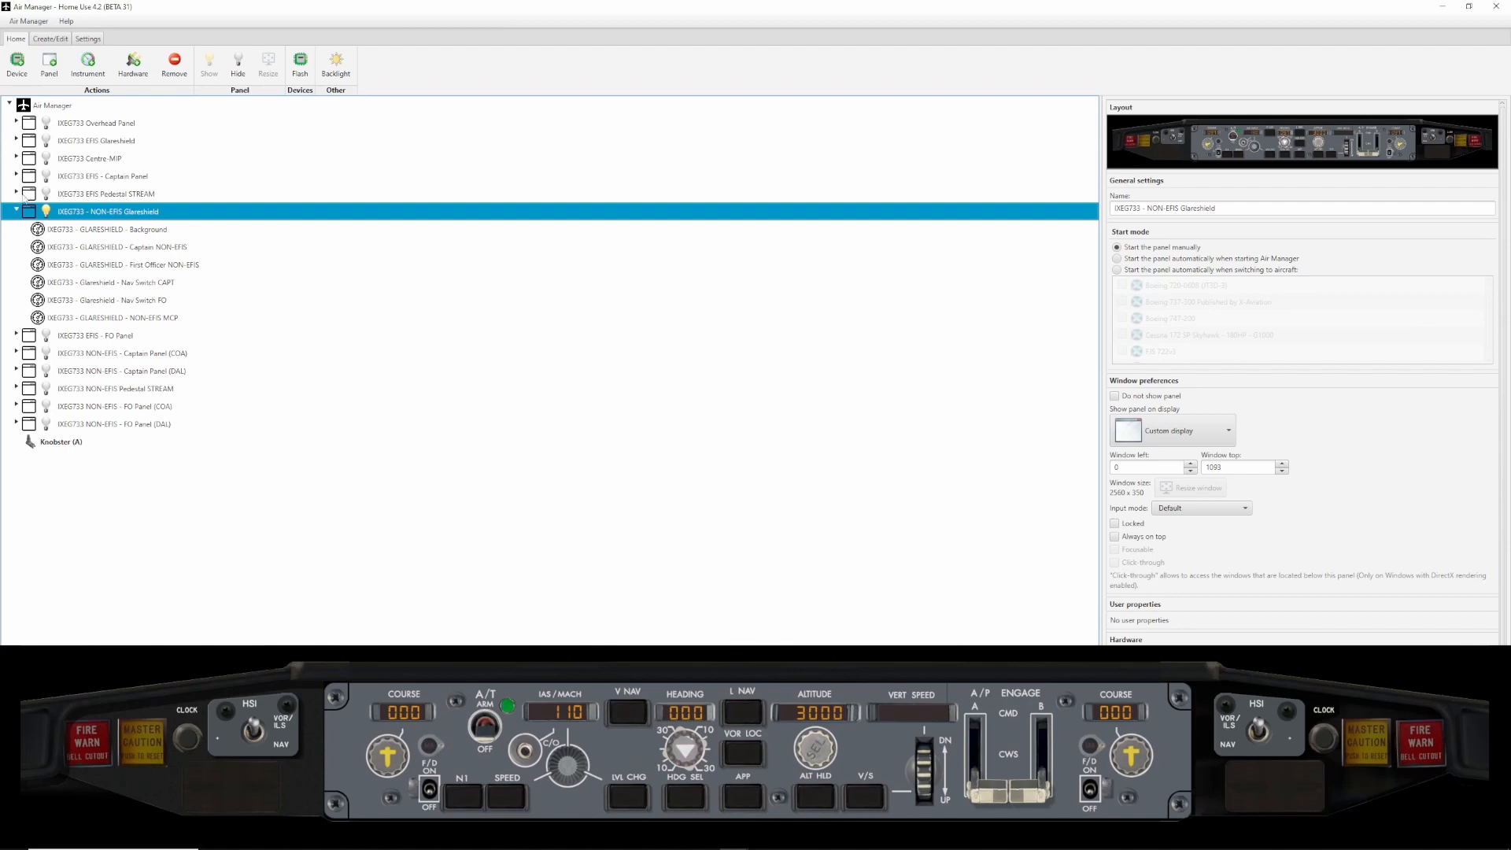
pyautogui.click(15, 210)
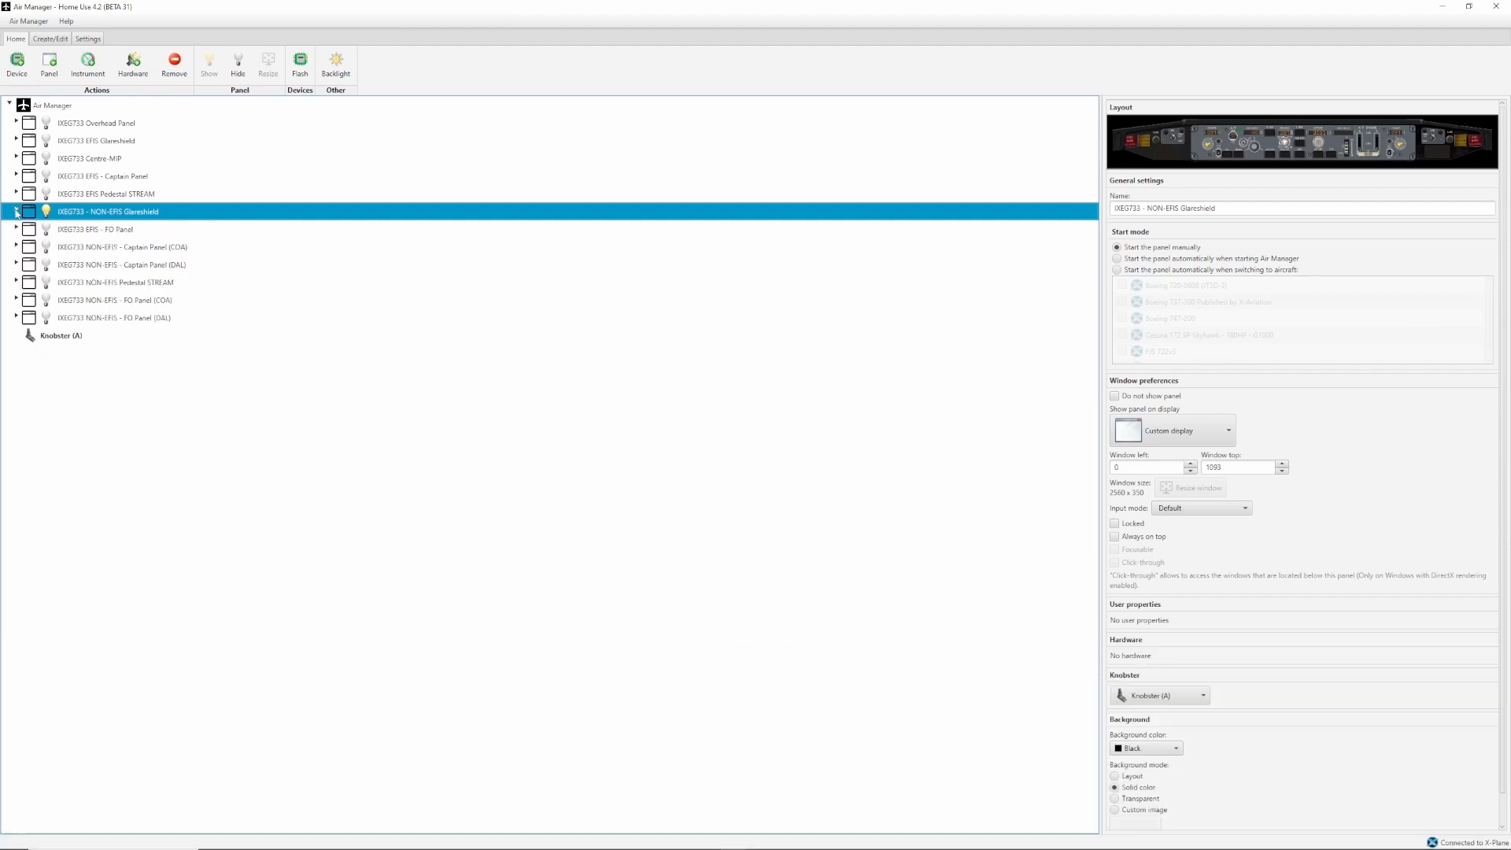
# Assign Knobster (A) to the IXEG733 EFIS Glareshield.
pyautogui.click(125, 143)
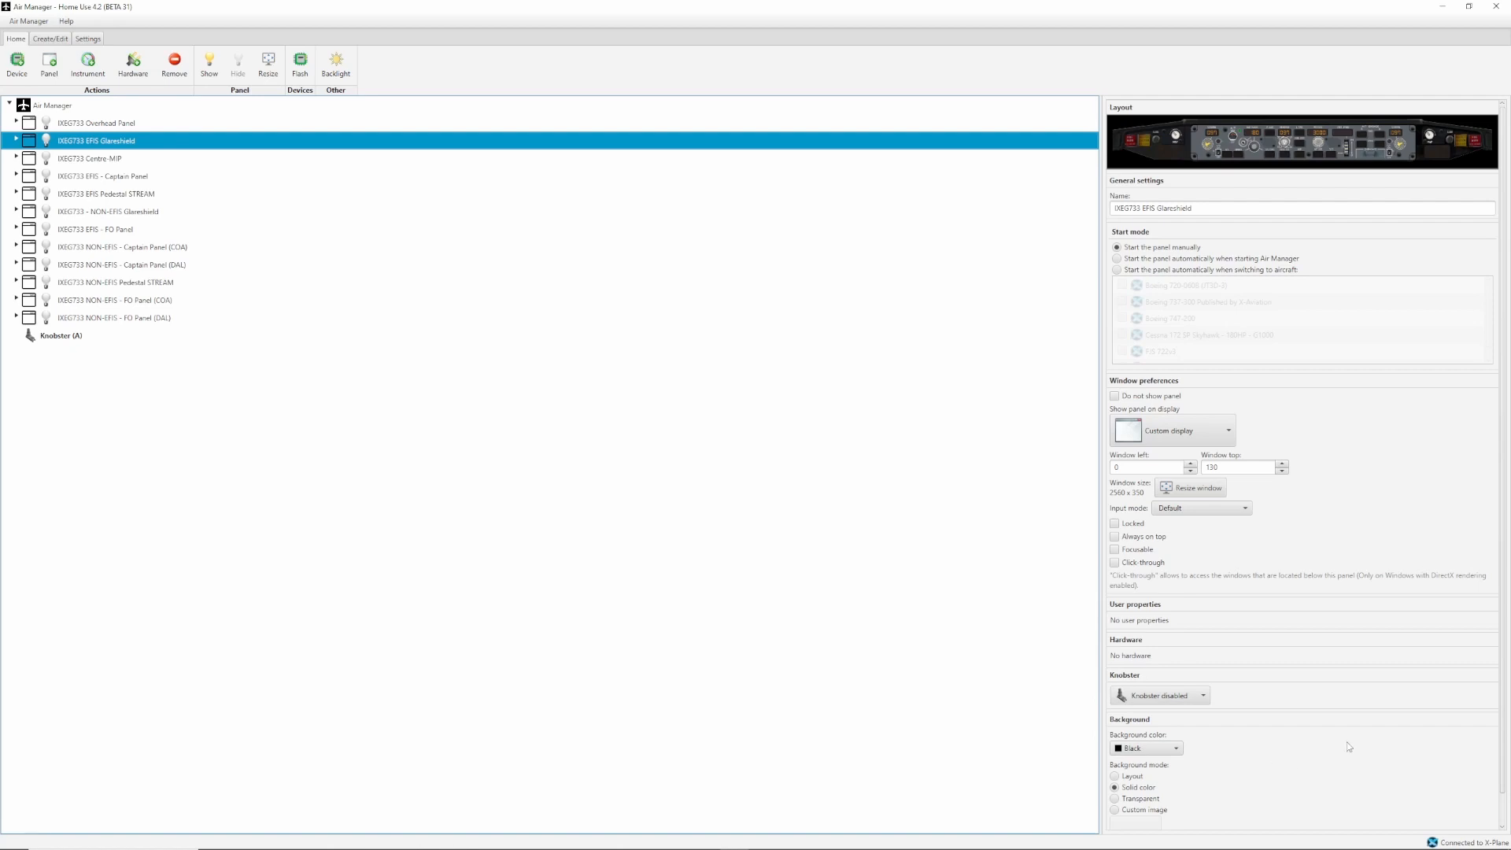
pyautogui.click(1136, 700)
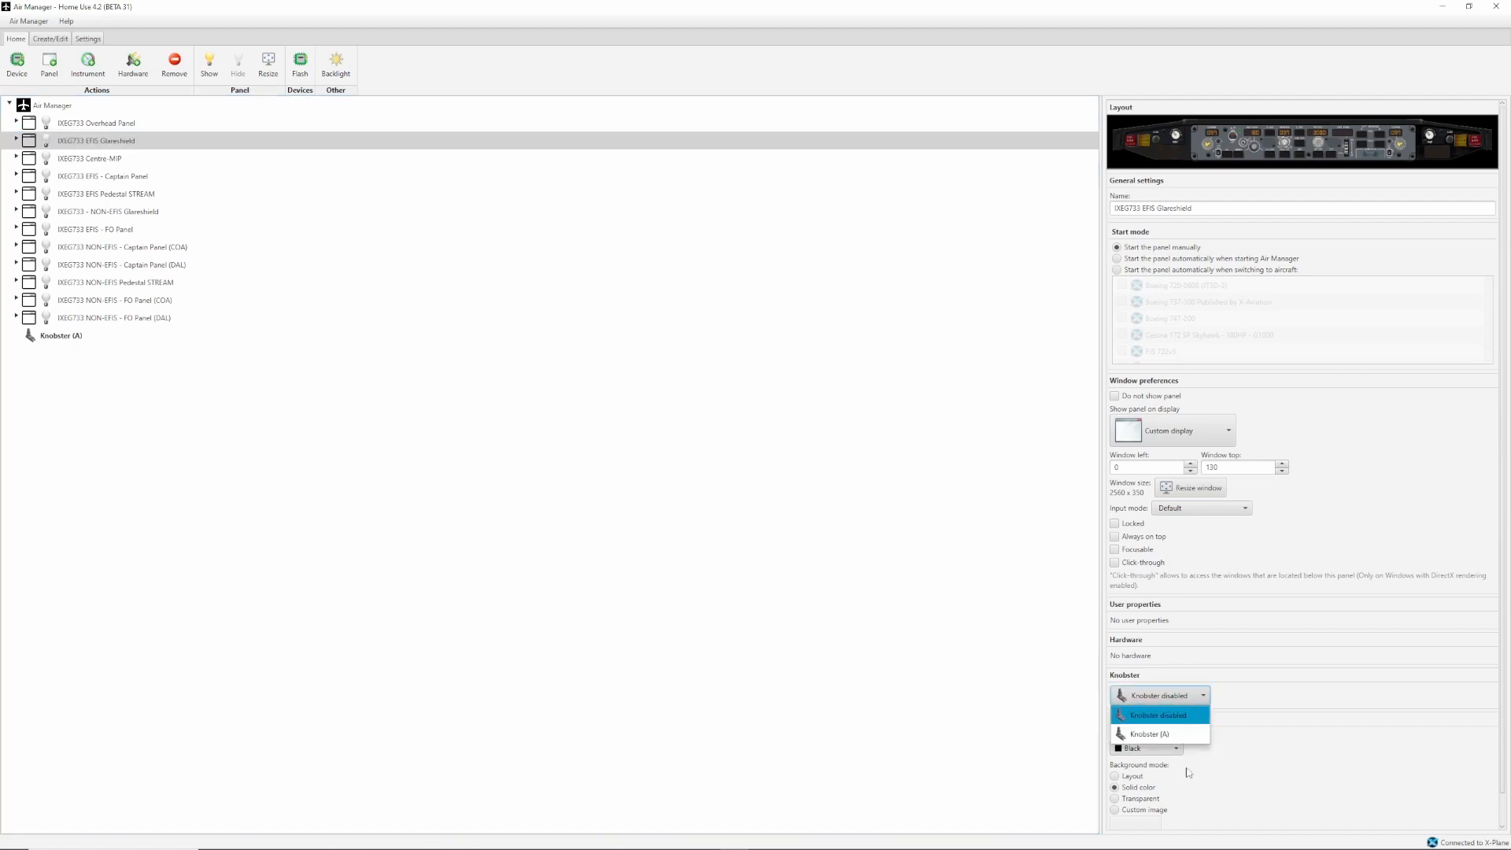
pyautogui.click(1153, 735)
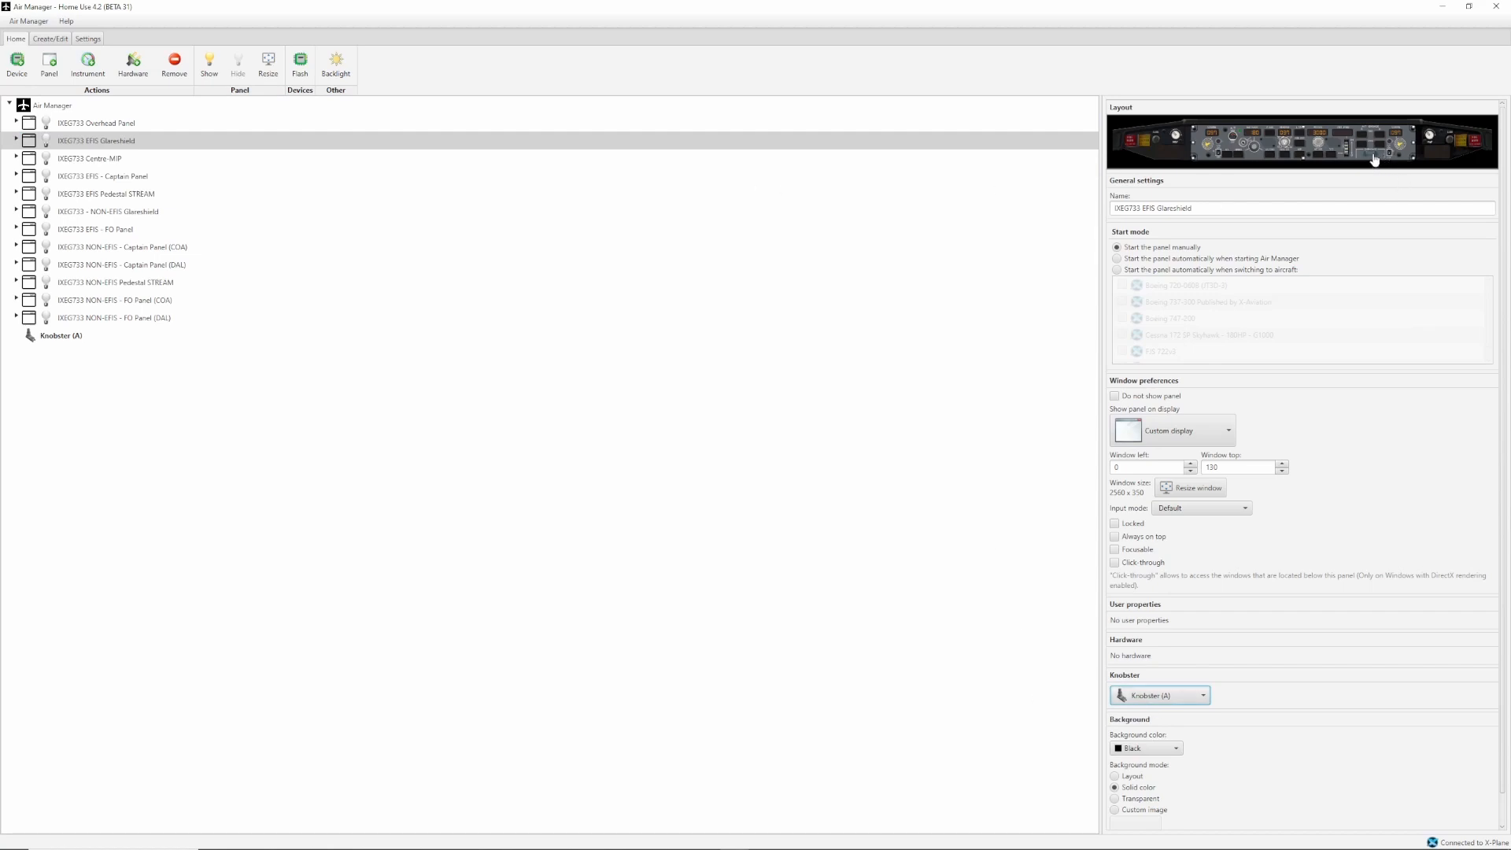
# Show the IXEG733 EFIS Glareshield and move its window down into the lower half of the display.
pyautogui.click(47, 140)
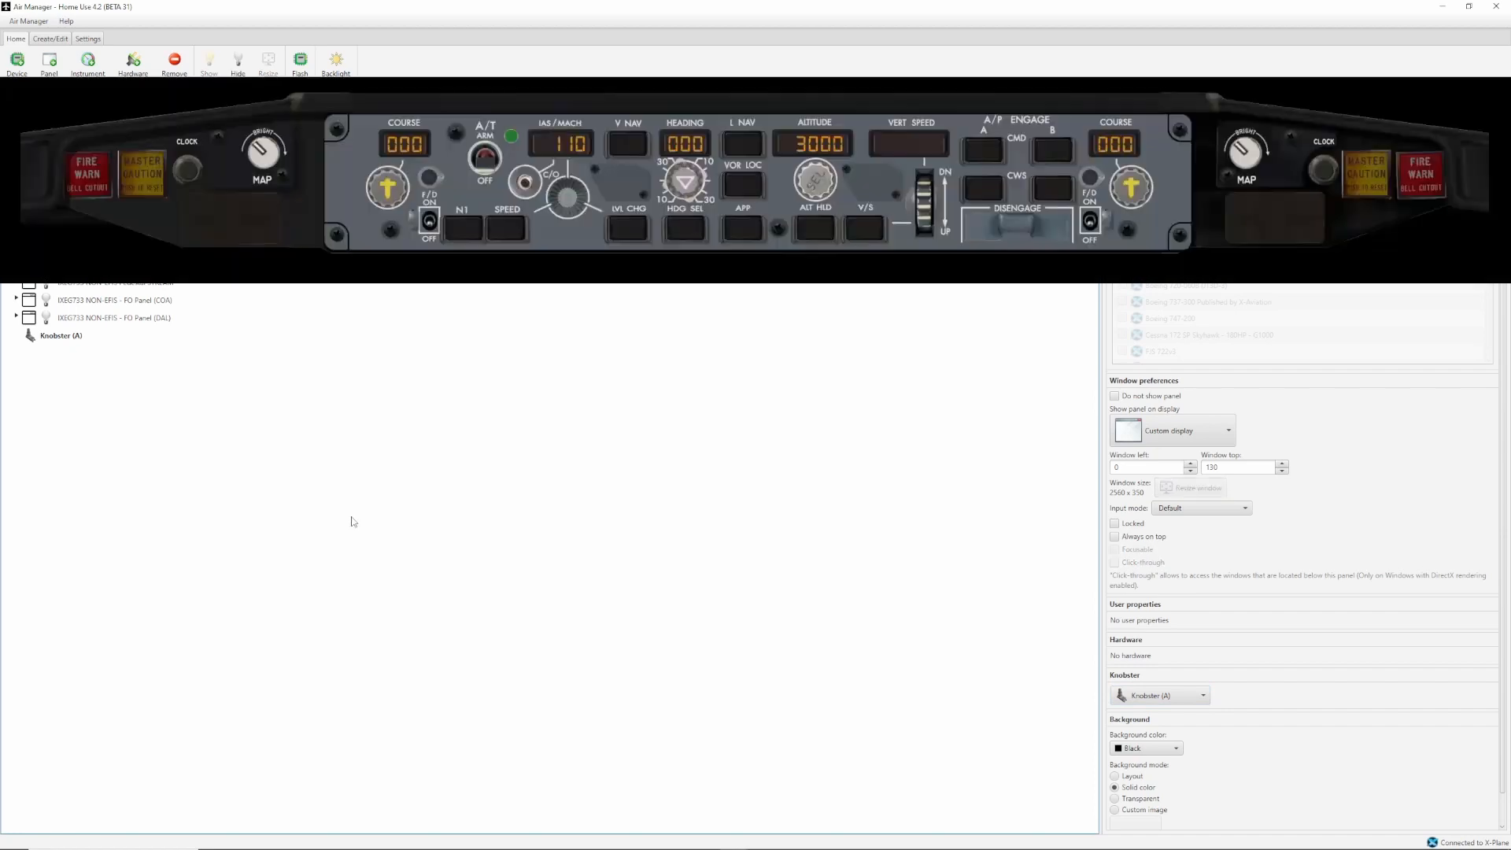
pyautogui.moveTo(677, 280); pyautogui.dragTo(677, 392)
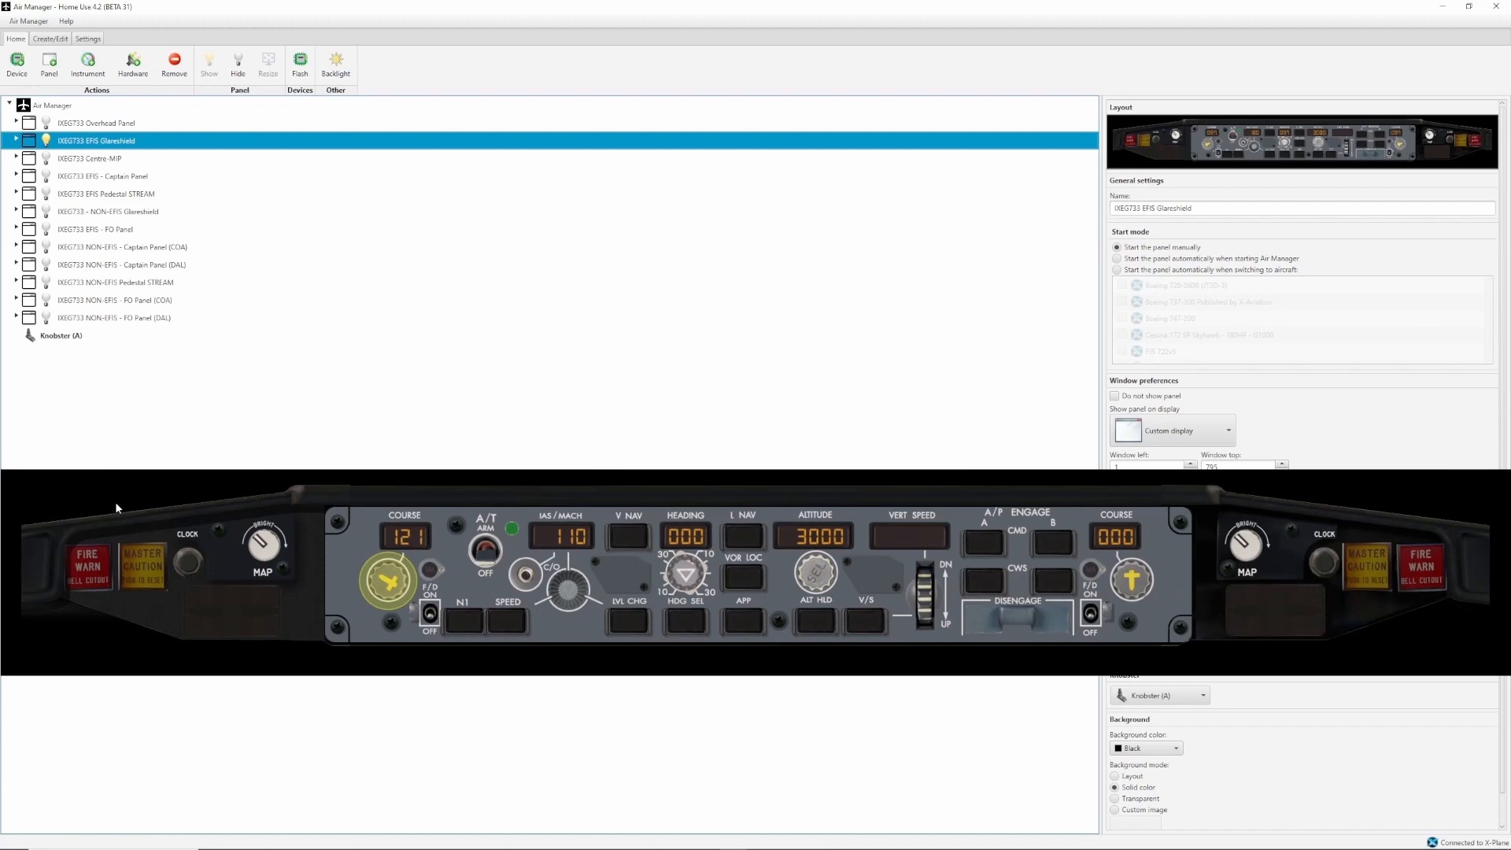
pyautogui.moveTo(149, 476); pyautogui.dragTo(149, 476)
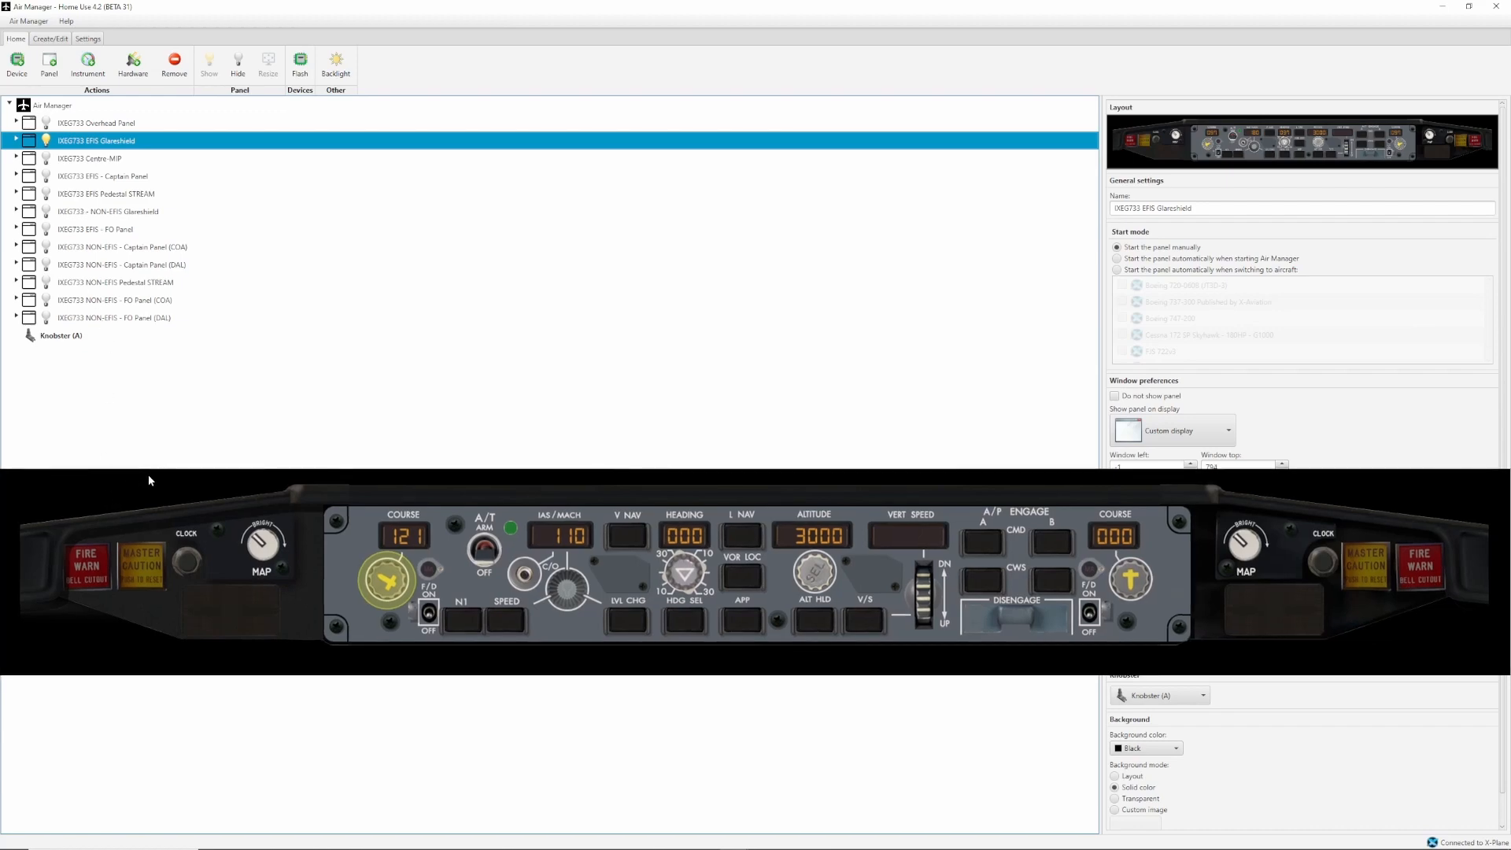